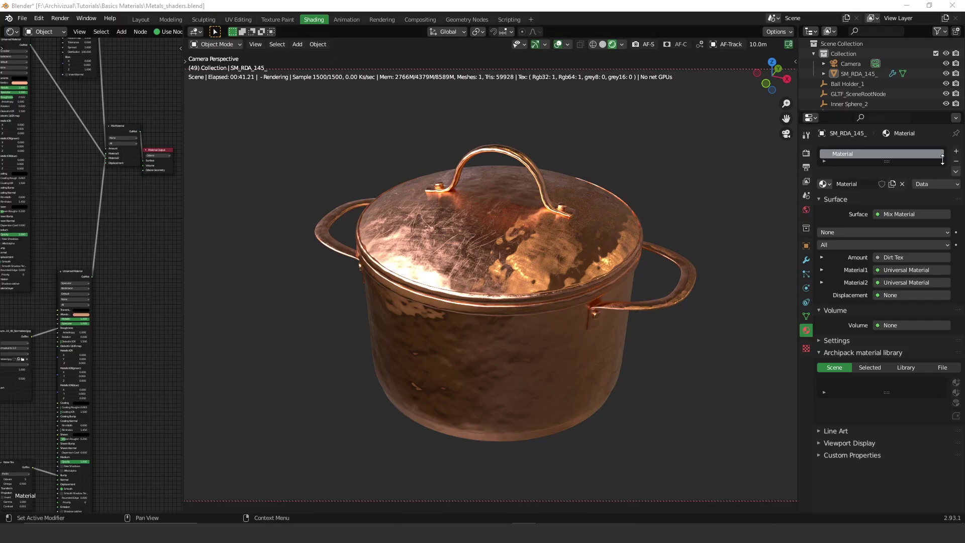
Swap in a new Universal material named 'copper' with Metallic 1 and Roughness 0.
left_click(956, 160)
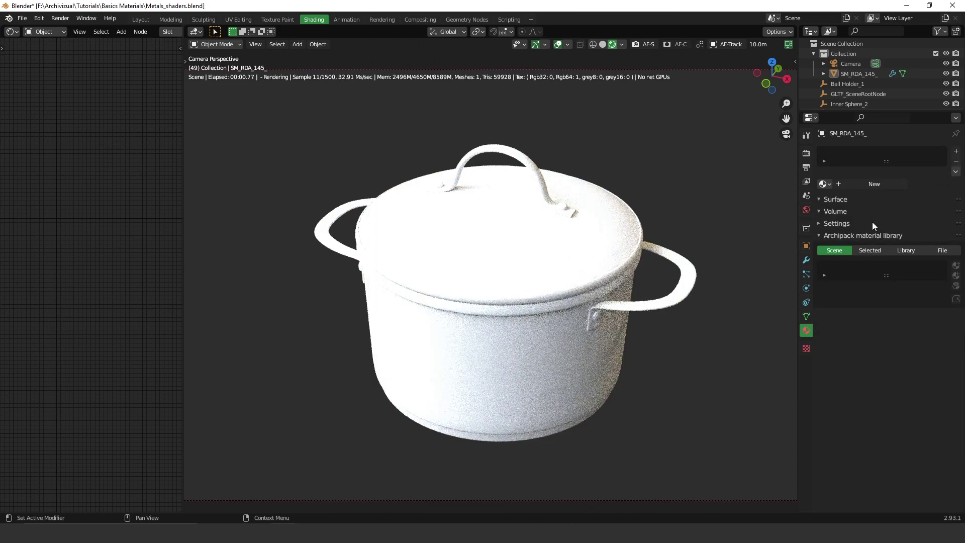
left_click(875, 184)
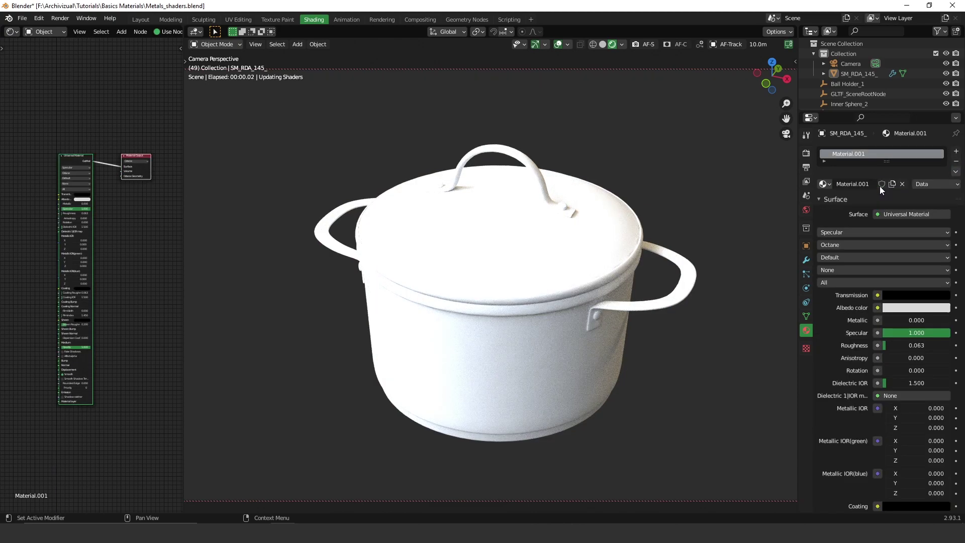
double_click(873, 154)
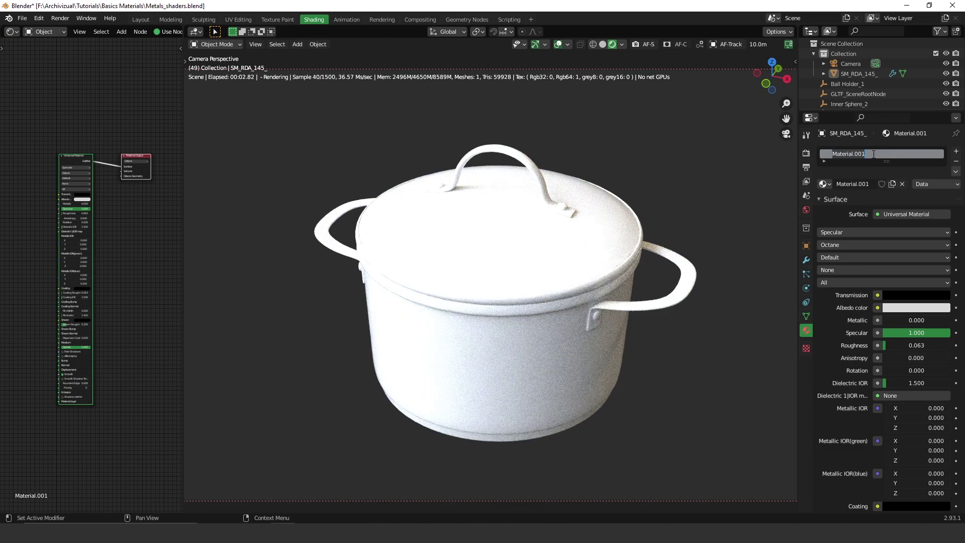
type("copp")
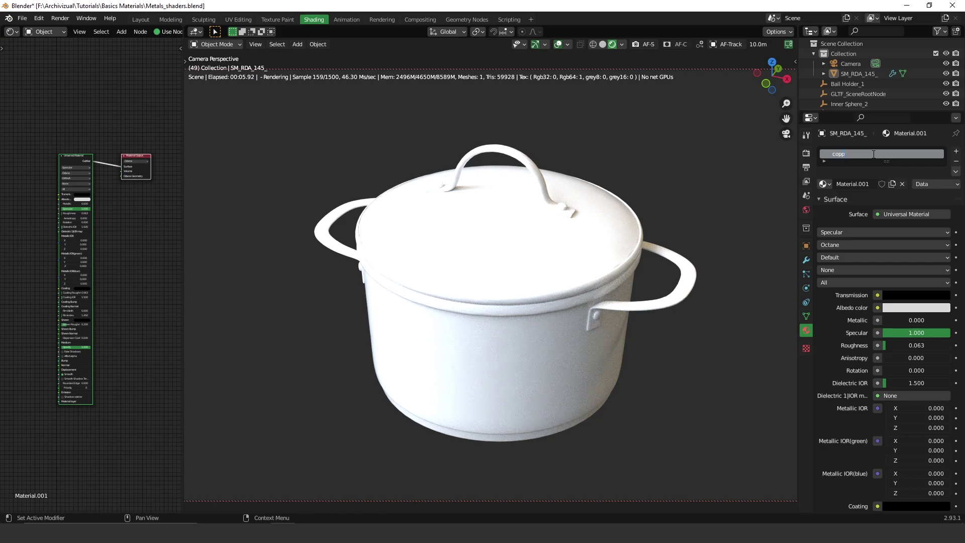
type("er")
key("Return")
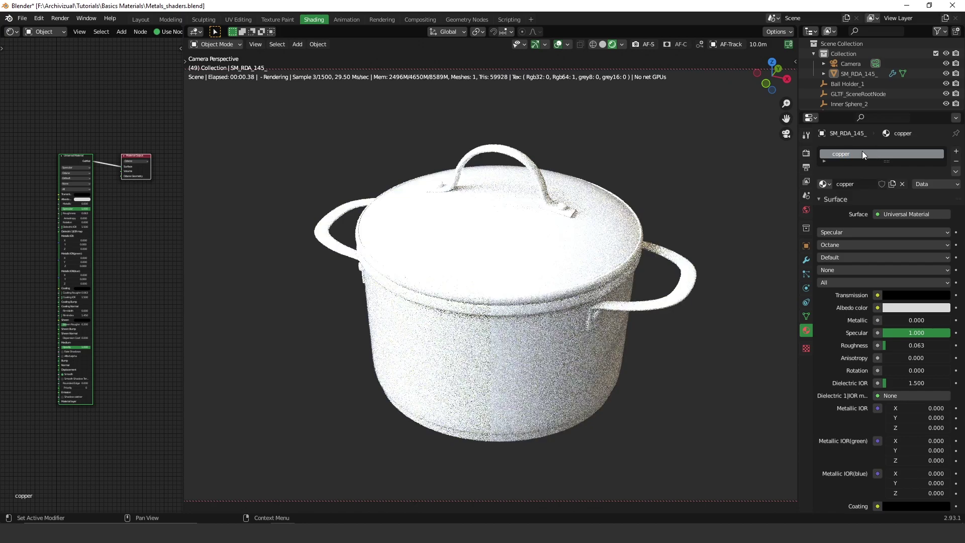
scroll(79, 204, "up", 1)
scroll(79, 202, "up", 1)
scroll(112, 251, "up", 2)
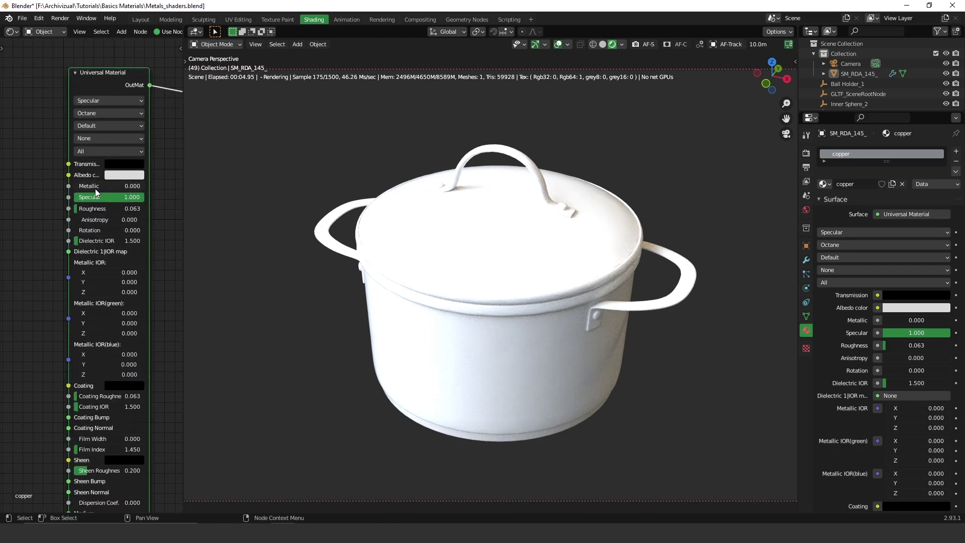
left_click_drag(100, 188, 144, 188)
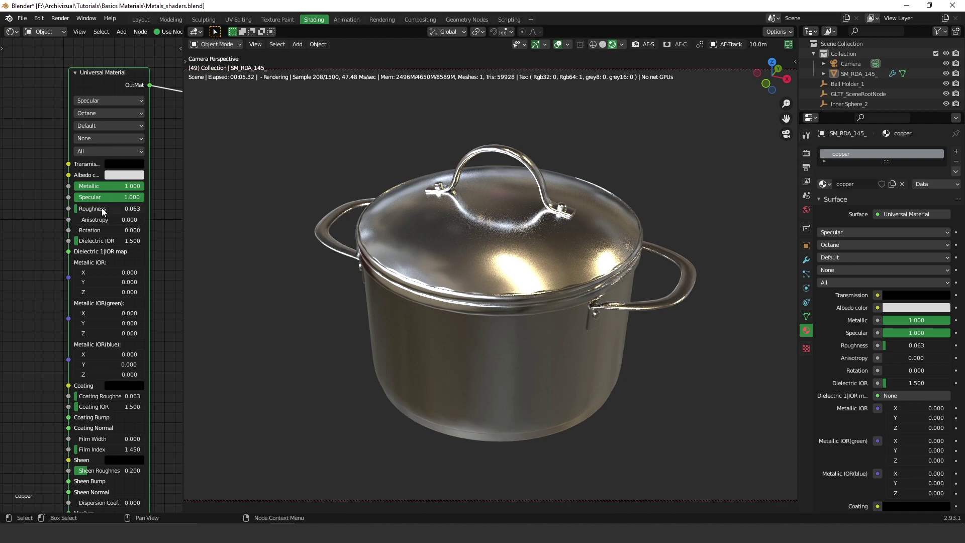
left_click_drag(107, 208, 90, 209)
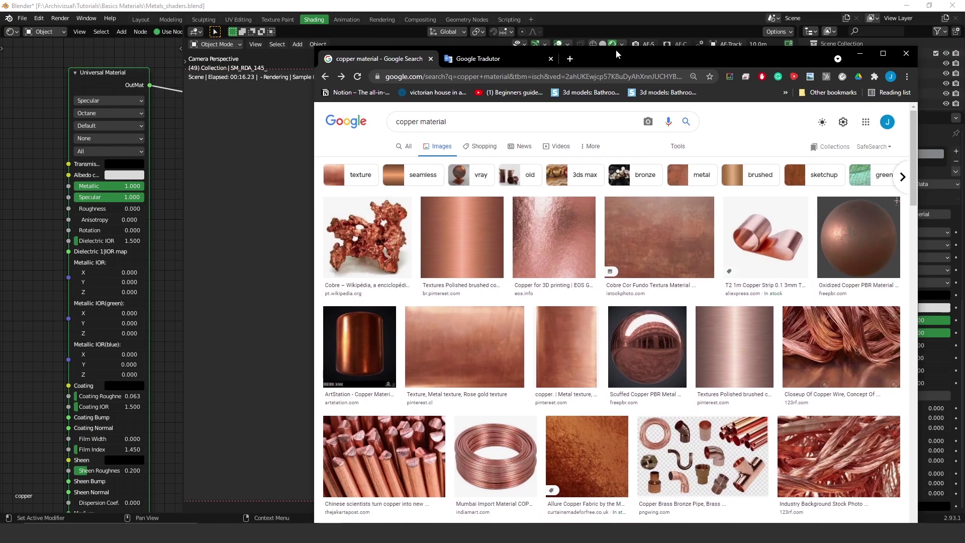
left_click_drag(616, 49, 584, 54)
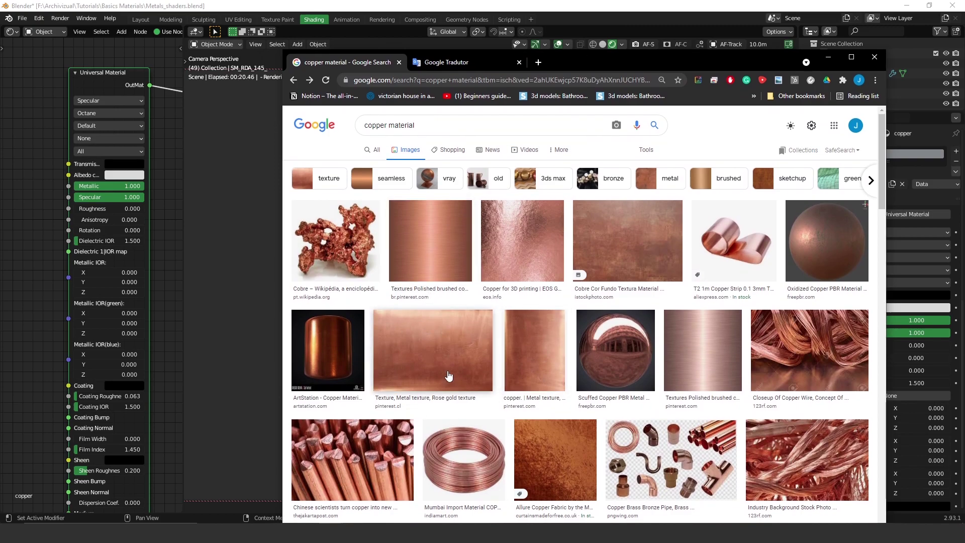
Tint the copper albedo a salmon copper colour by shifting hue and lowering saturation.
left_click(129, 175)
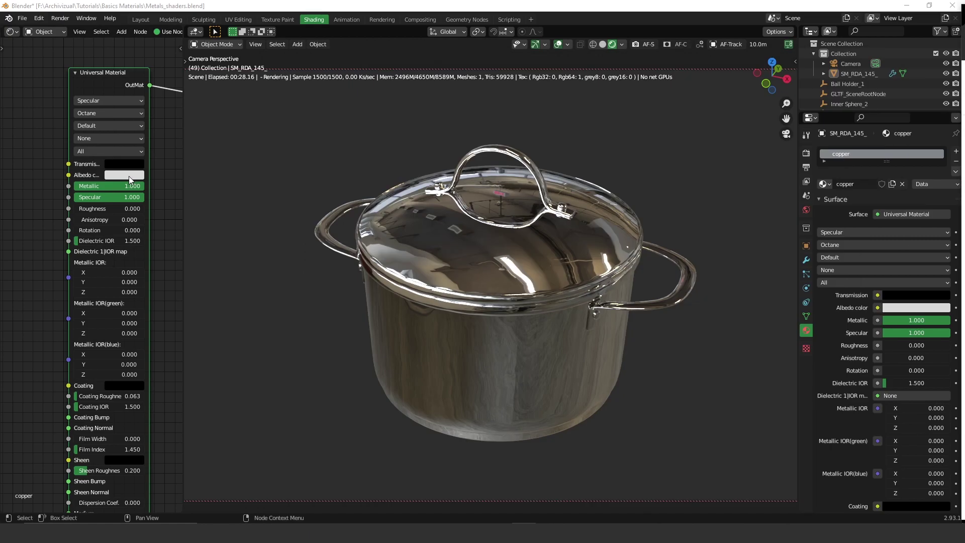
left_click_drag(145, 67, 141, 84)
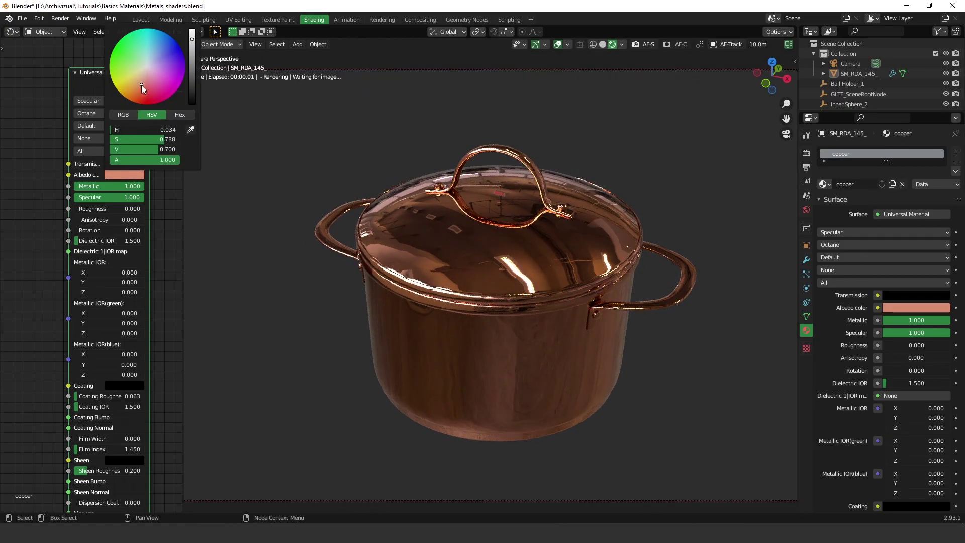
left_click_drag(140, 84, 141, 87)
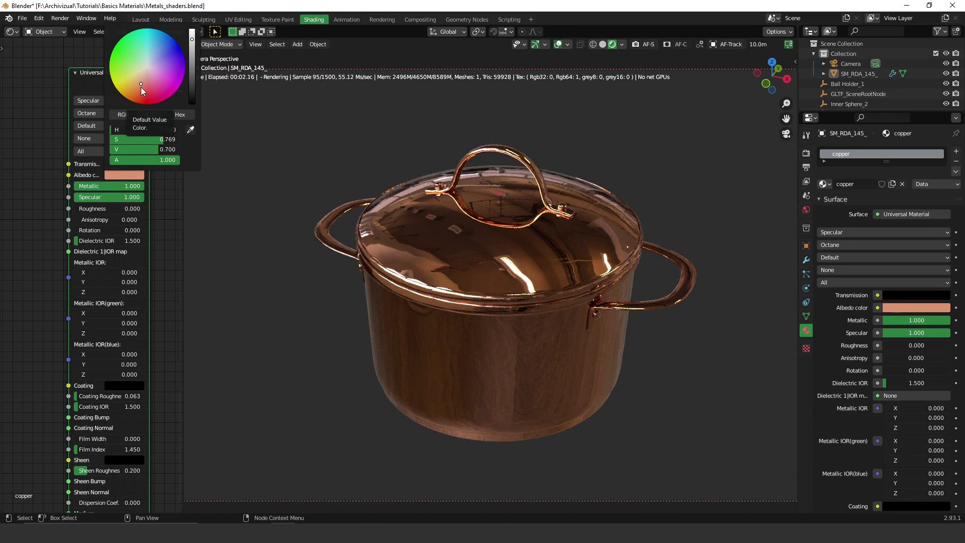
left_click(129, 176)
left_click_drag(140, 84, 140, 87)
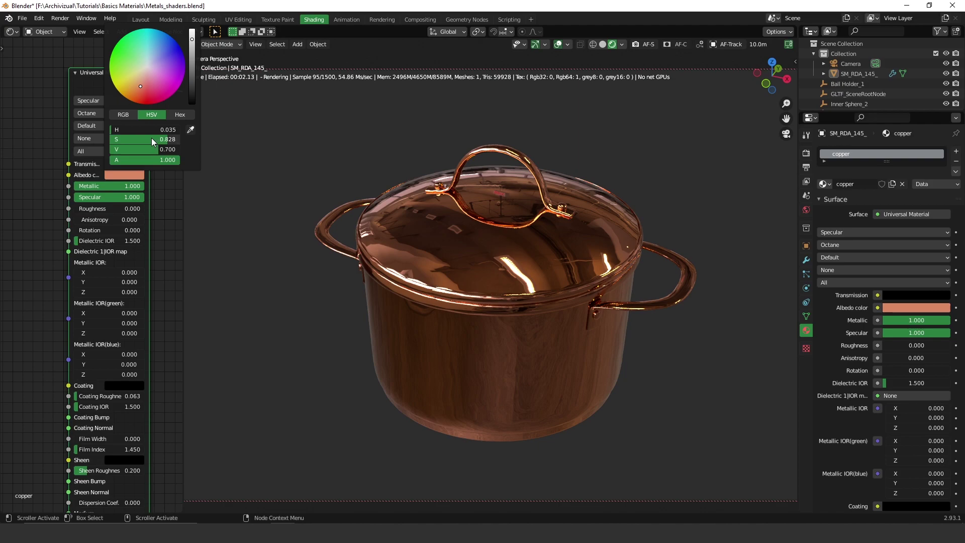
left_click_drag(152, 138, 142, 137)
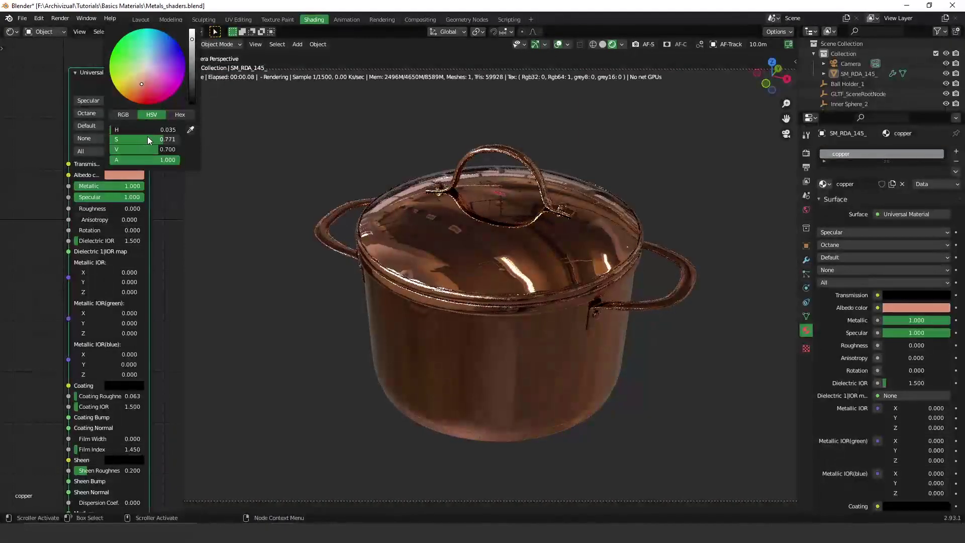
left_click_drag(142, 137, 142, 138)
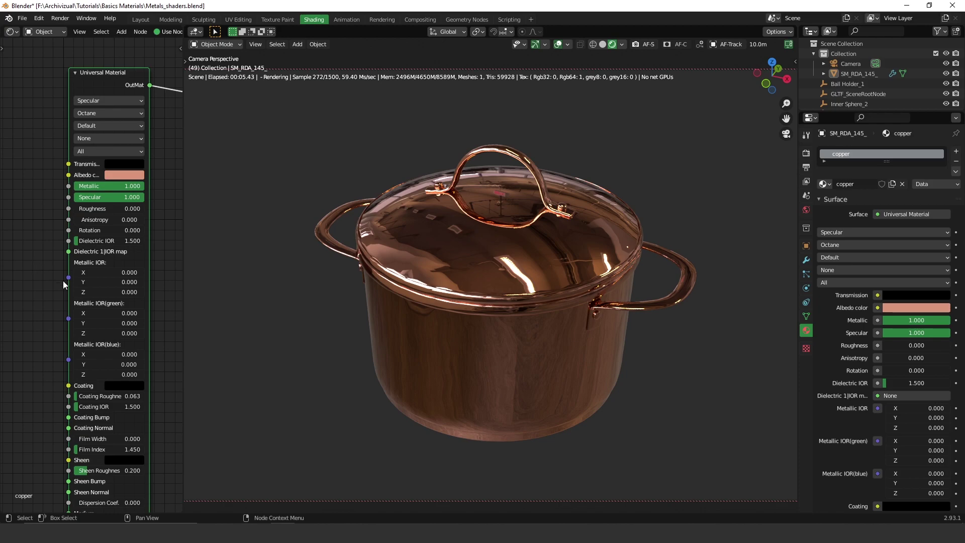
Add a Noise Tex node to the copper material's node tree through node search.
middle_click_drag(48, 384, 84, 248)
middle_click_drag(81, 372, 93, 297)
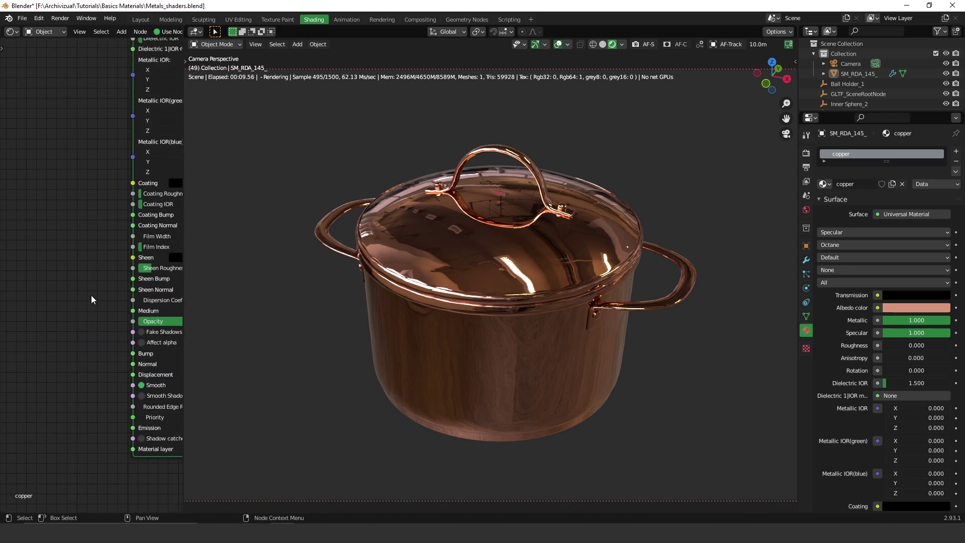
key("shift+a")
left_click(90, 321)
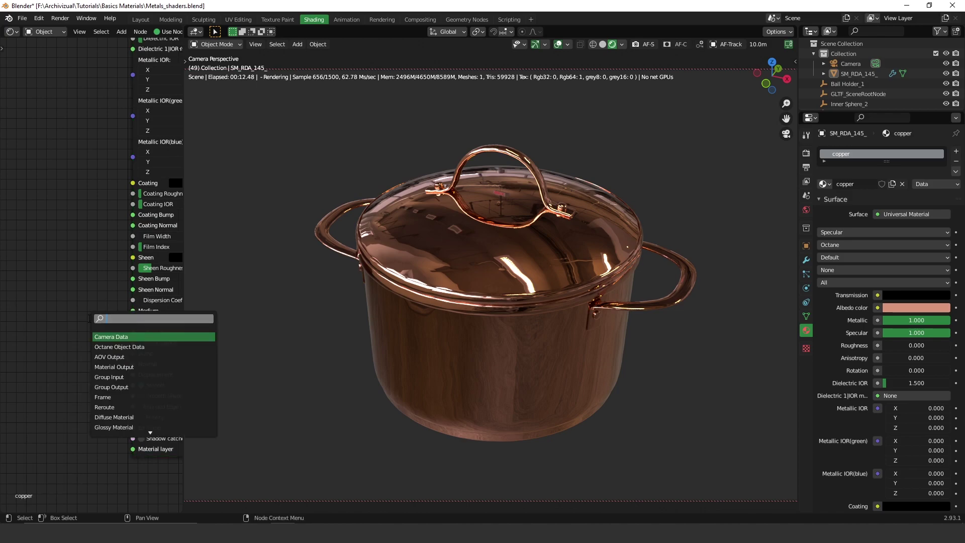
type("noi")
key("Return")
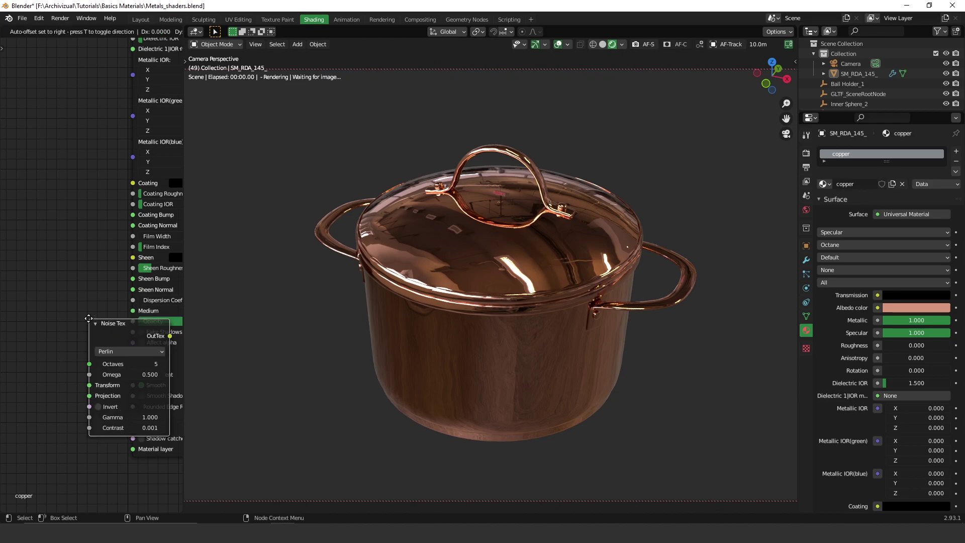
left_click(81, 289)
Place a Noise Tex node left of the material, link it to Bump, and set roughness to about 0.136.
mouse_move(67, 312)
middle_mouse_down("ctrl")
mouse_move(84, 386)
mouse_move(155, 308)
middle_mouse_up("ctrl")
middle_click_drag(32, 334, 72, 247)
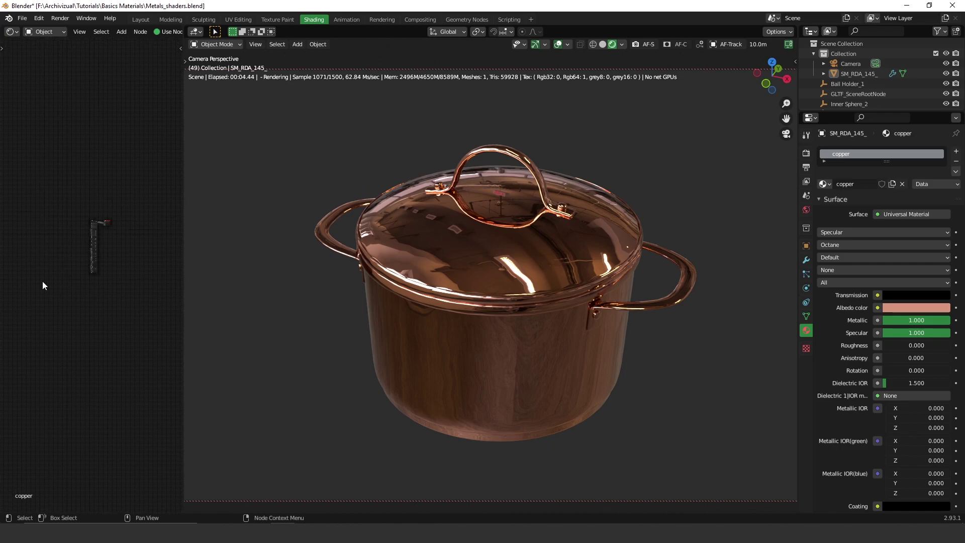
mouse_move(38, 287)
middle_mouse_down("ctrl")
mouse_move(90, 257)
mouse_move(78, 254)
mouse_move(125, 249)
mouse_move(76, 259)
mouse_move(93, 247)
middle_mouse_up("ctrl")
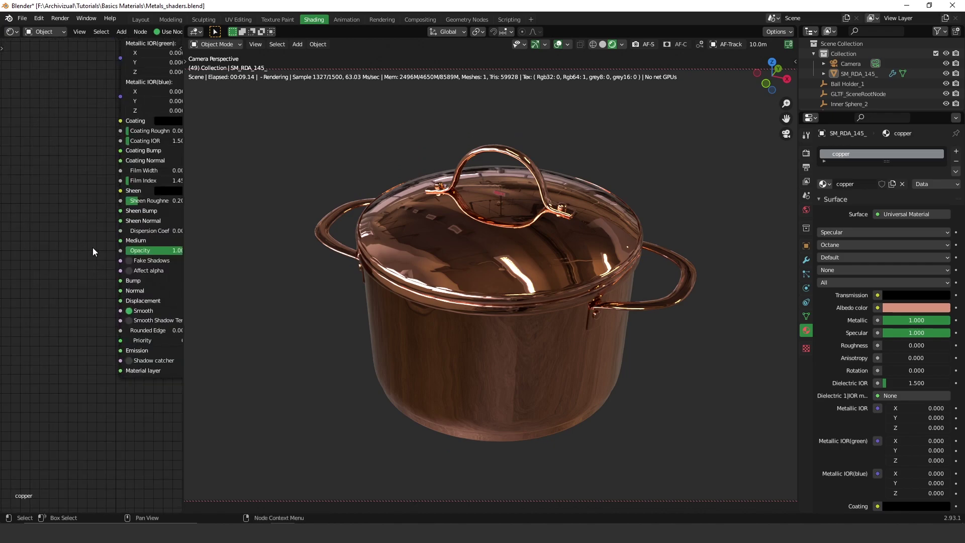
key("shift+a")
left_click(66, 247)
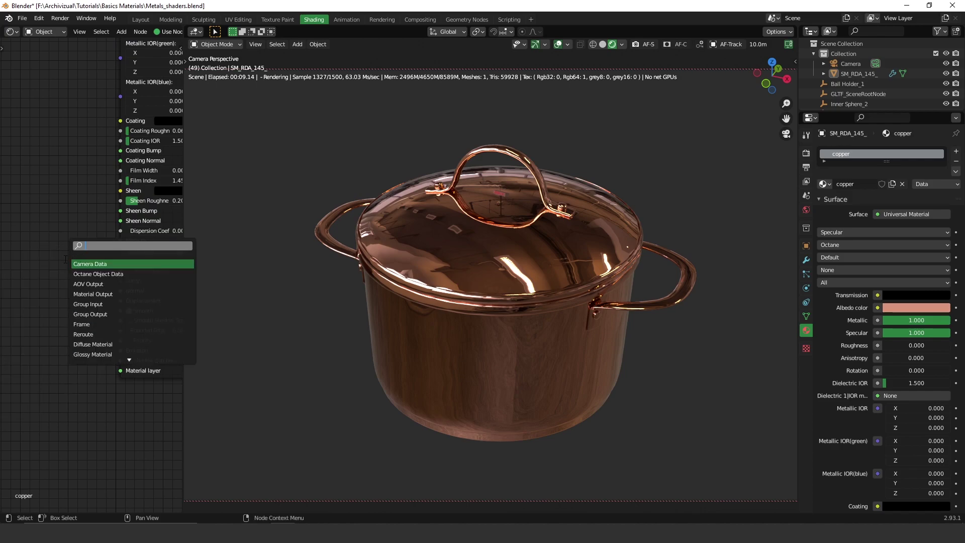
type("noi")
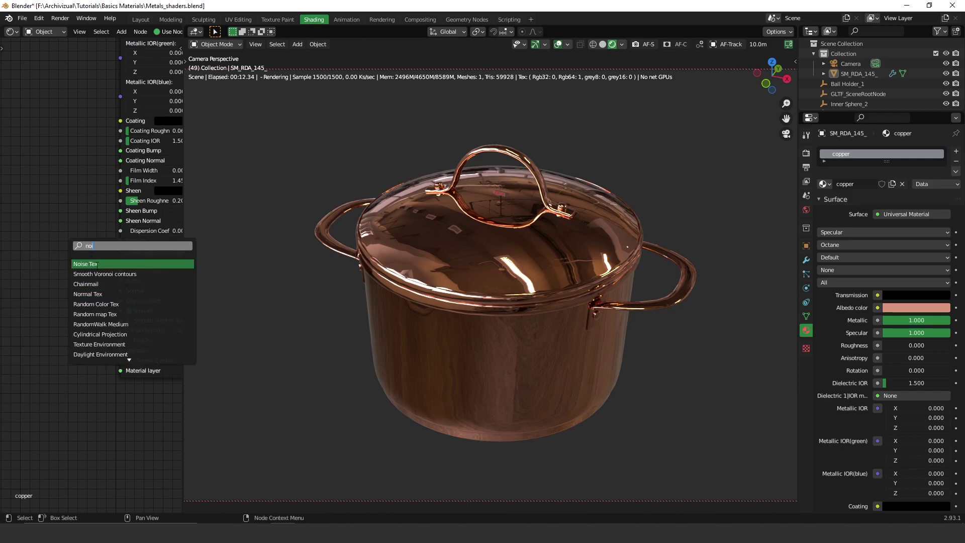
left_click(93, 263)
left_click(84, 301)
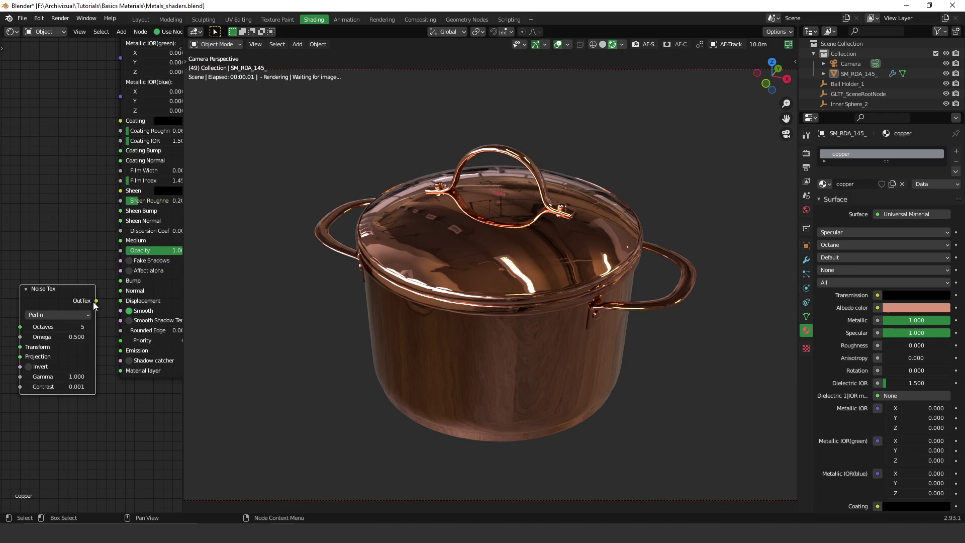
mouse_move(96, 301)
left_mouse_down()
mouse_move(119, 280)
mouse_move(68, 254)
left_mouse_up()
mouse_move(84, 310)
middle_mouse_down()
mouse_move(119, 306)
mouse_move(0, 294)
middle_mouse_up()
left_click_drag(125, 116, 133, 115)
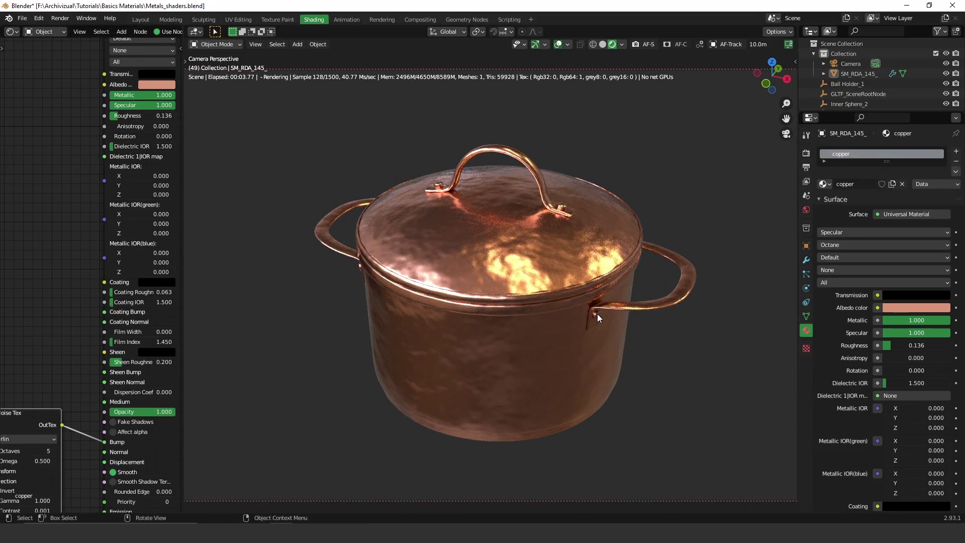
Set the Universal Material BRDF to Beckmann and raise roughness to about 0.329.
middle_click_drag(165, 146, 131, 244)
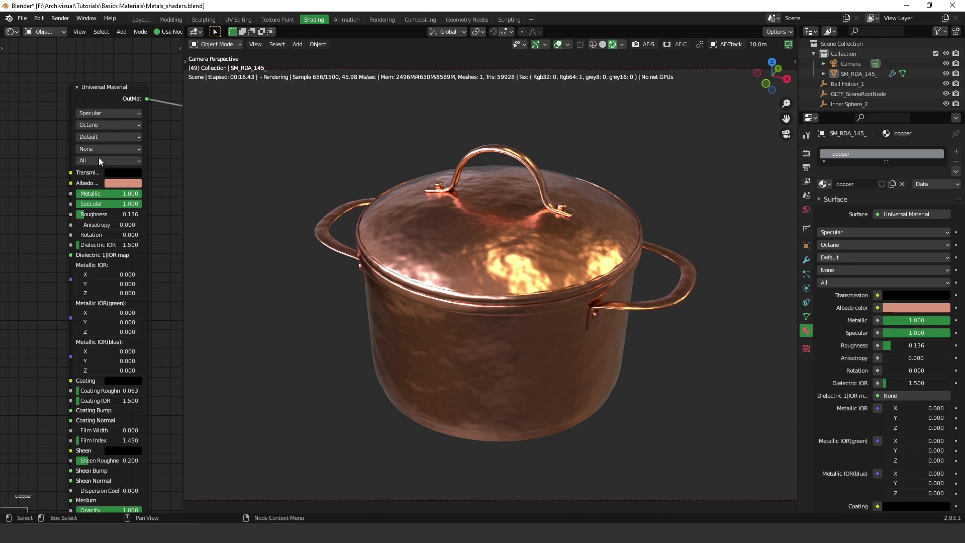
left_click(90, 125)
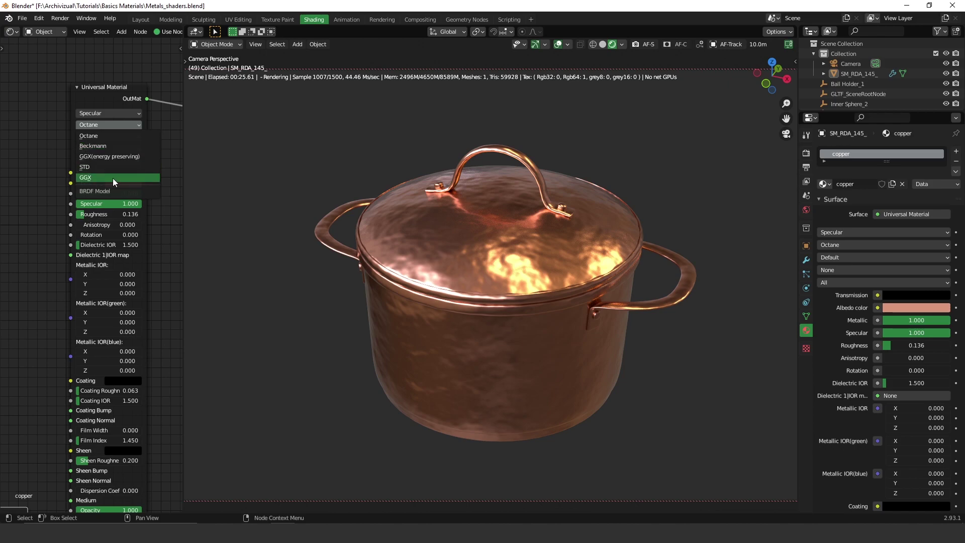
left_click(112, 146)
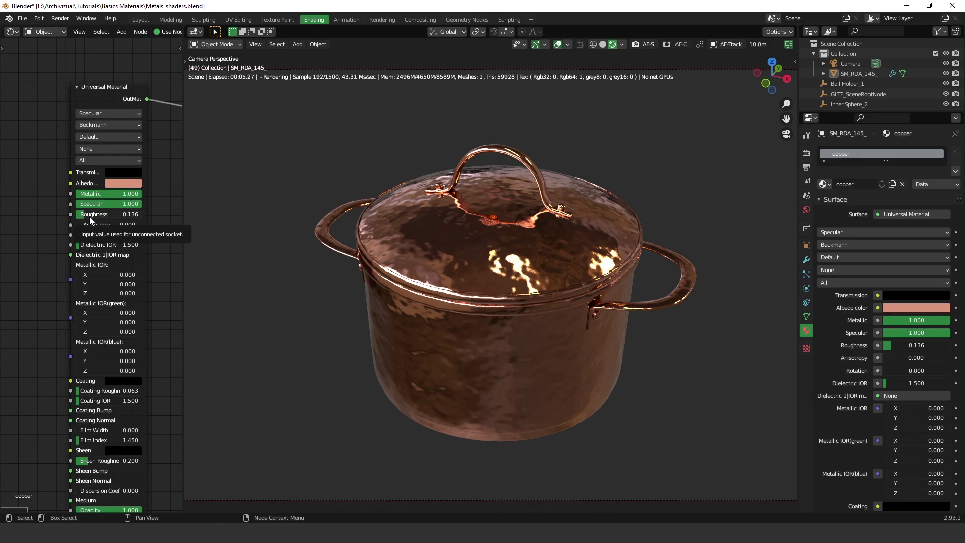
left_click_drag(90, 217, 101, 215)
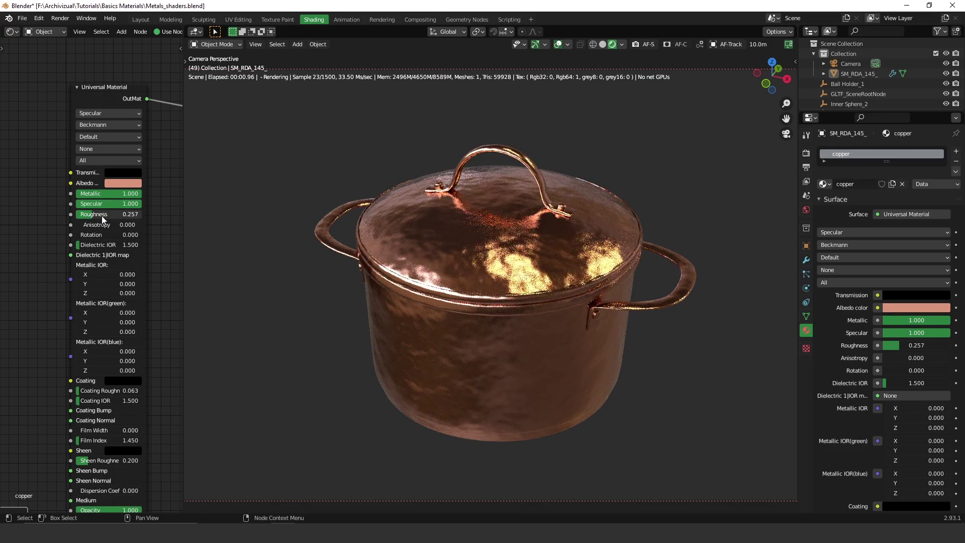
left_click_drag(102, 215, 106, 217)
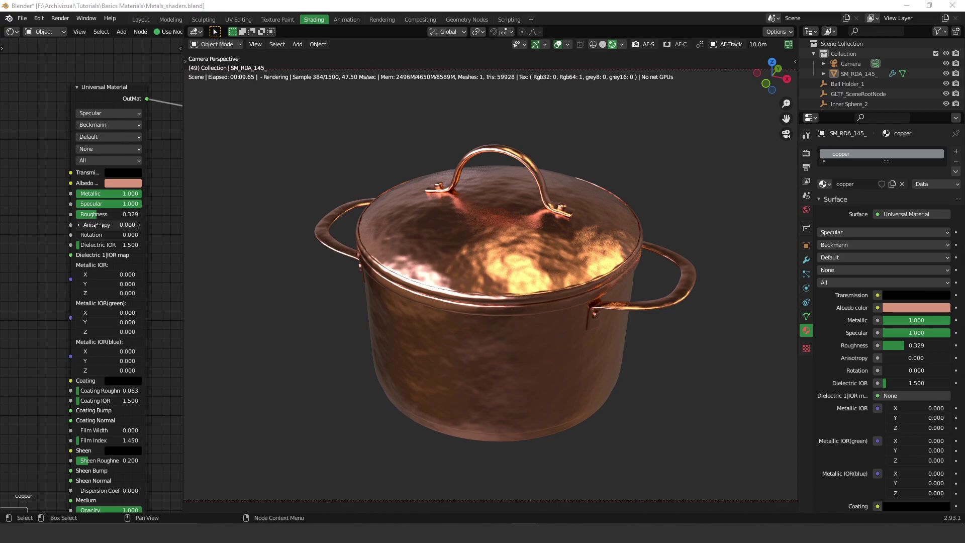
Set roughness 0.475, Anisotropy 1 and rotation 0.115, then check the copper reference images.
mouse_move(96, 225)
left_mouse_down()
mouse_move(217, 225)
mouse_move(98, 219)
mouse_move(227, 212)
left_mouse_up()
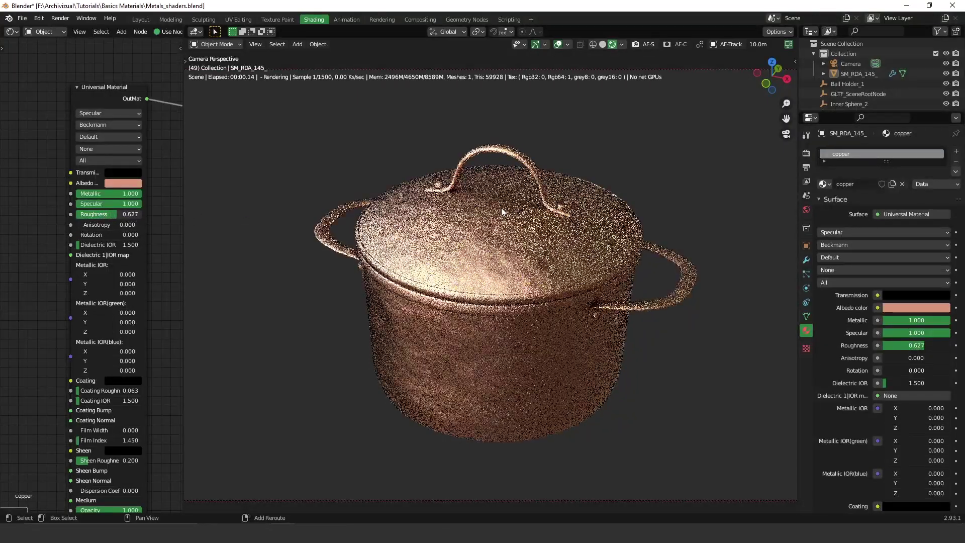
left_click_drag(338, 234, 297, 236)
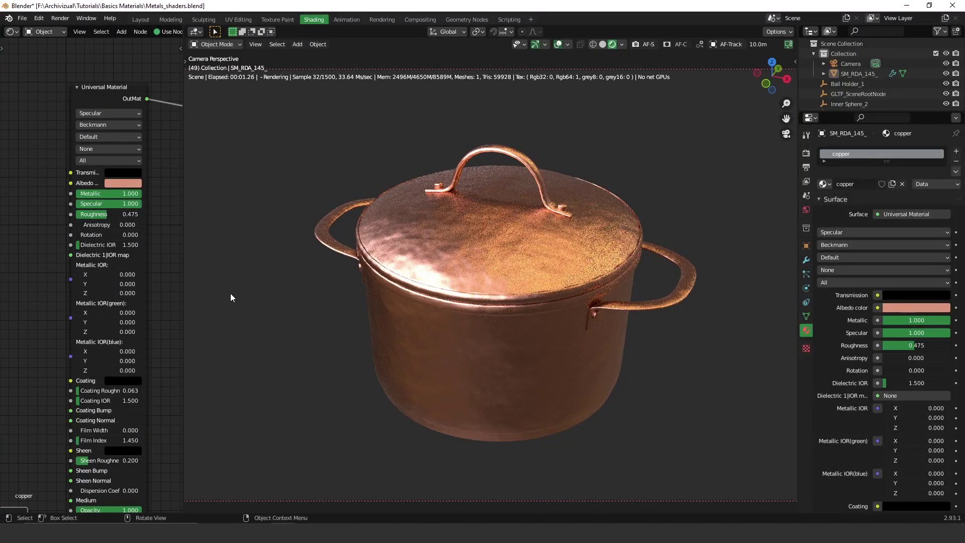
left_click(96, 225)
type("1")
key("Return")
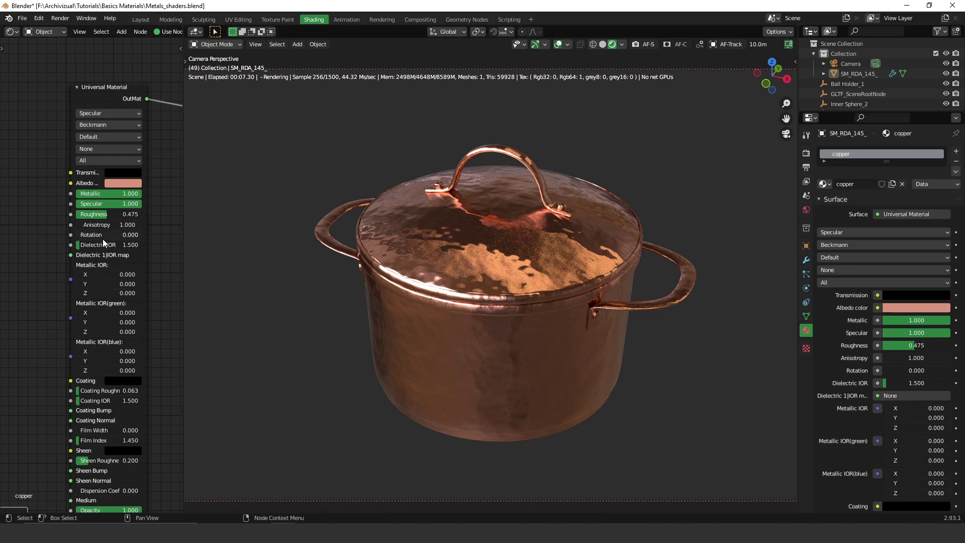
mouse_move(99, 238)
left_mouse_down()
mouse_move(307, 259)
mouse_move(258, 267)
left_mouse_up()
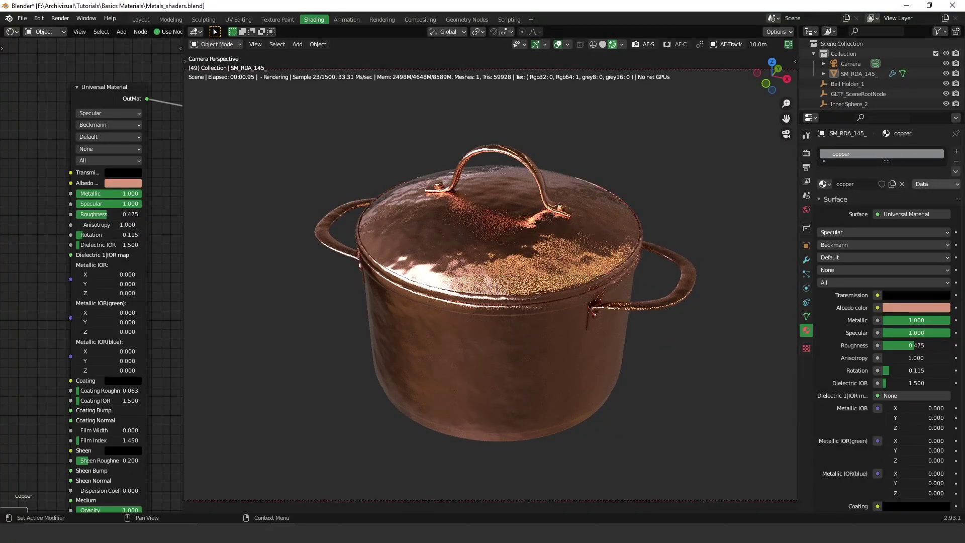
left_click_drag(964, 10, 658, 13)
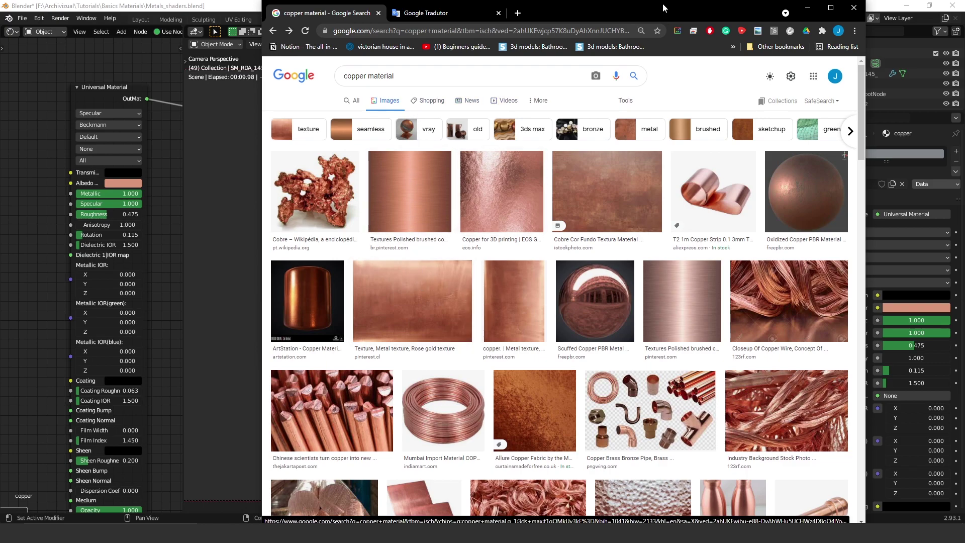
key("alt+Tab")
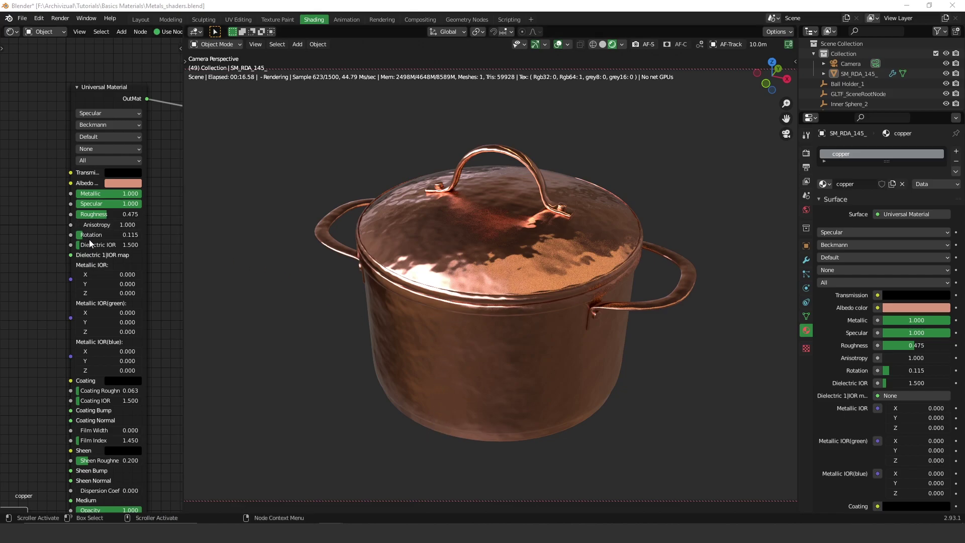
Try anisotropy rotation at 1.0, 0.1 and 0.3, then reset it to 0.000.
left_click_drag(89, 239, 171, 225)
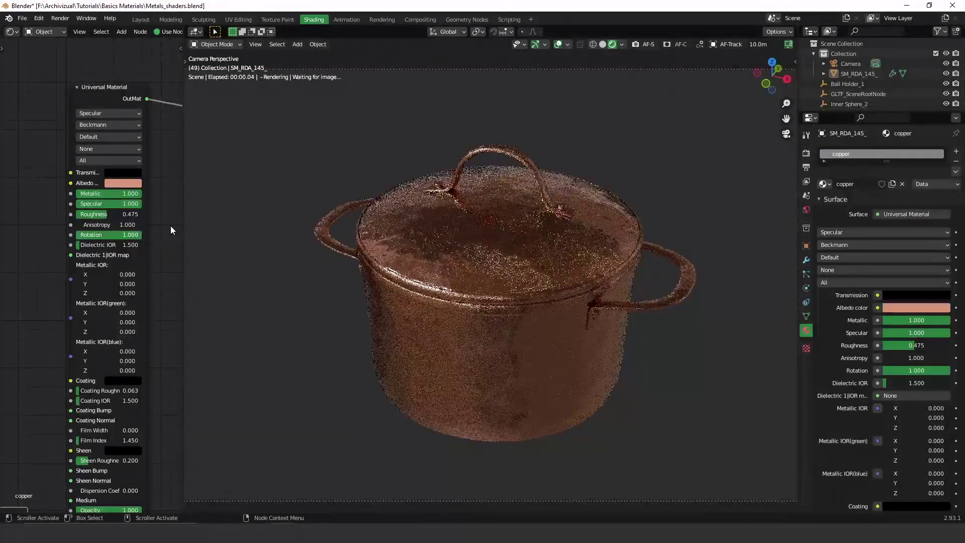
left_click_drag(113, 235, 33, 268)
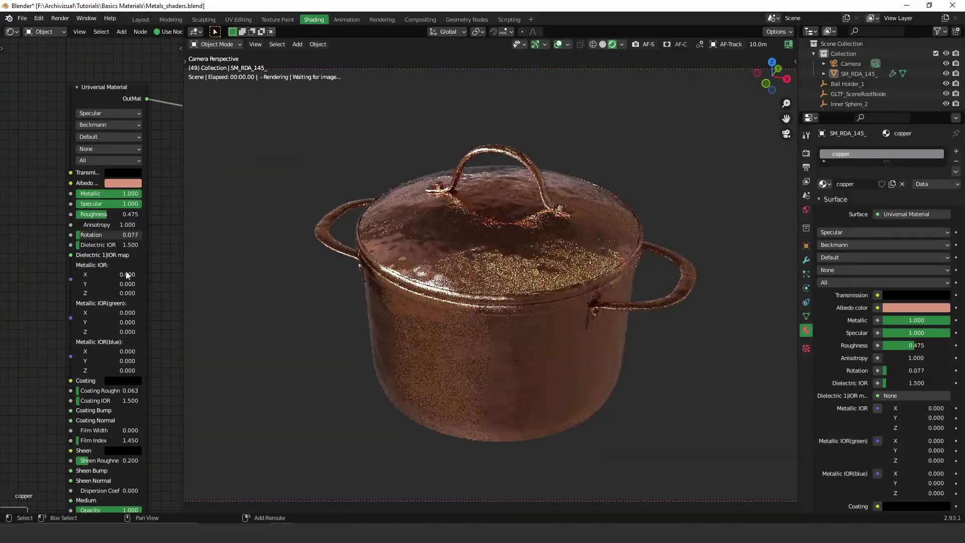
mouse_move(150, 275)
left_mouse_down()
mouse_move(360, 390)
mouse_move(345, 387)
left_mouse_up()
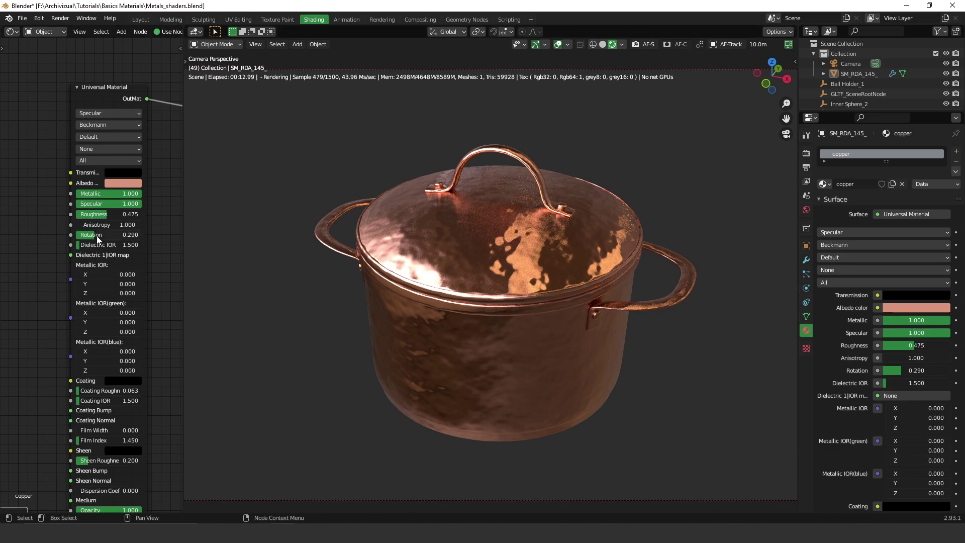
left_click_drag(97, 236, 78, 237)
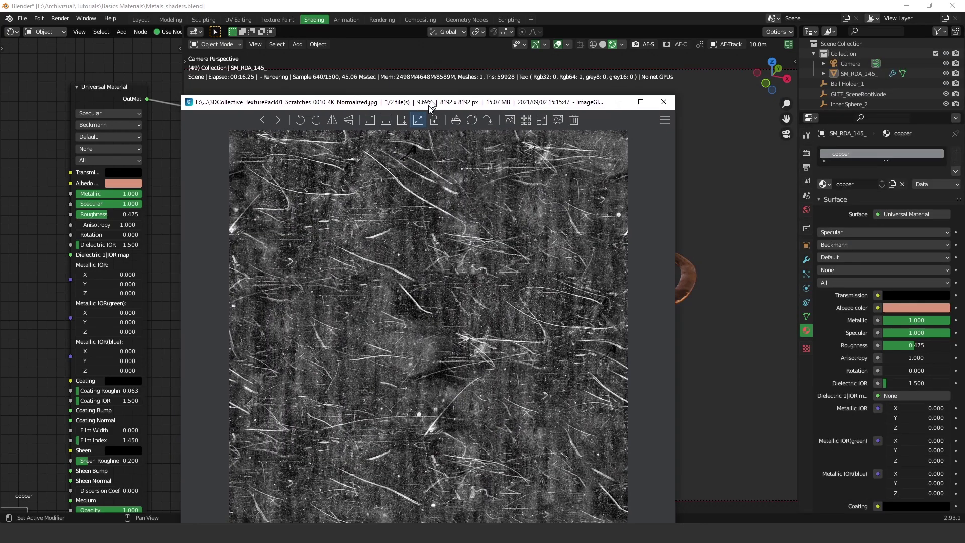
left_click_drag(427, 111, 494, 55)
key("Escape")
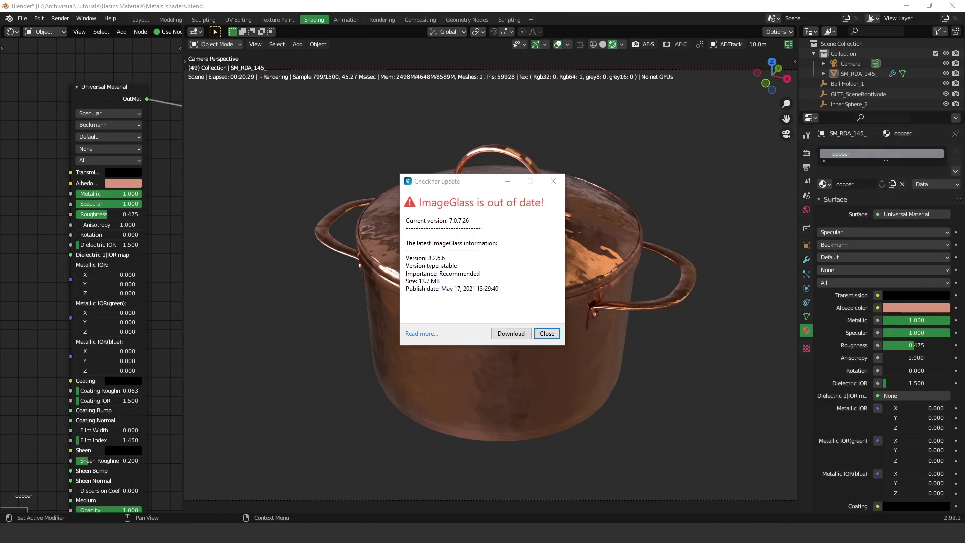
left_click(553, 181)
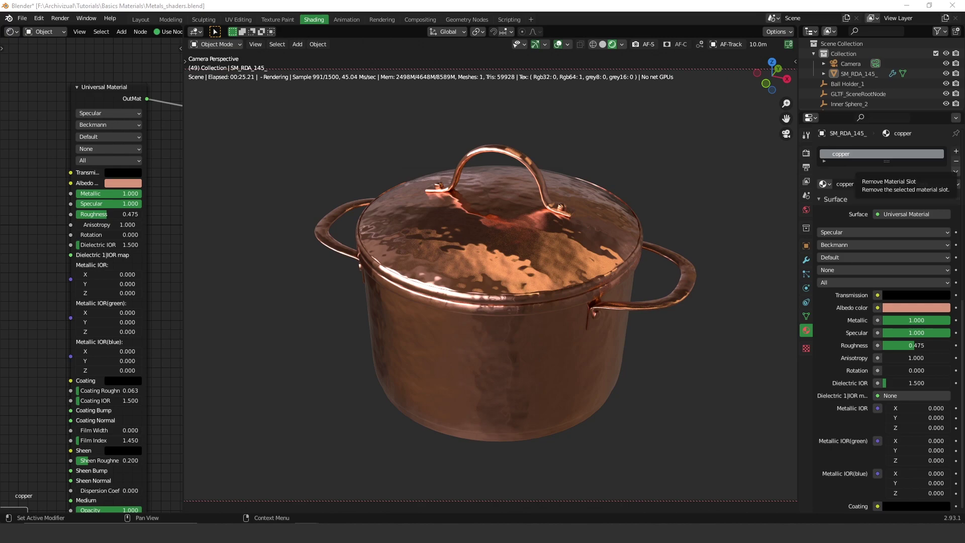
scroll(26, 250, "up", 2)
scroll(162, 250, "down", 3)
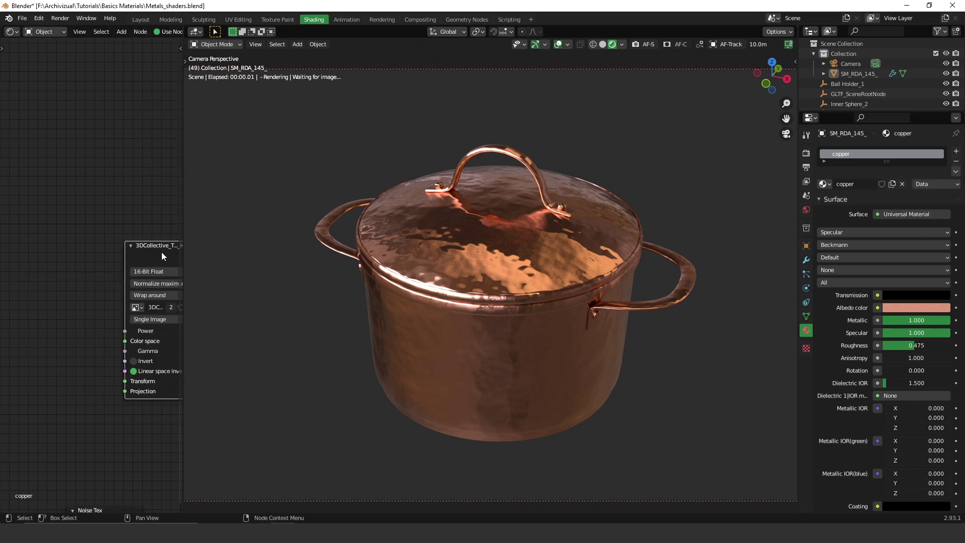
scroll(64, 216, "up", 3)
scroll(61, 175, "down", 2)
scroll(69, 239, "down", 1)
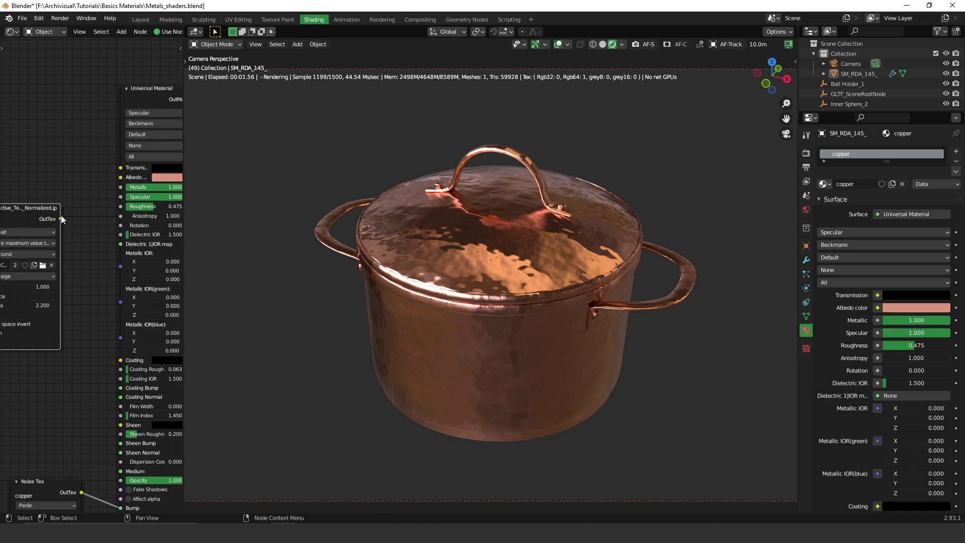
Link the scratches image's OutTex to Universal Material Roughness and move the node up-left.
left_click_drag(60, 218, 121, 206)
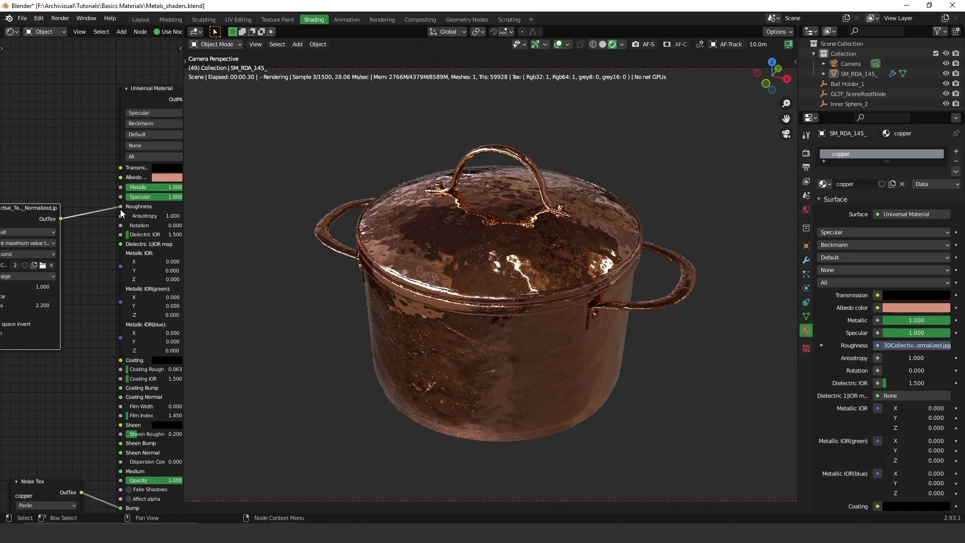
middle_click_drag(119, 208, 167, 216)
middle_click_drag(574, 271, 633, 281)
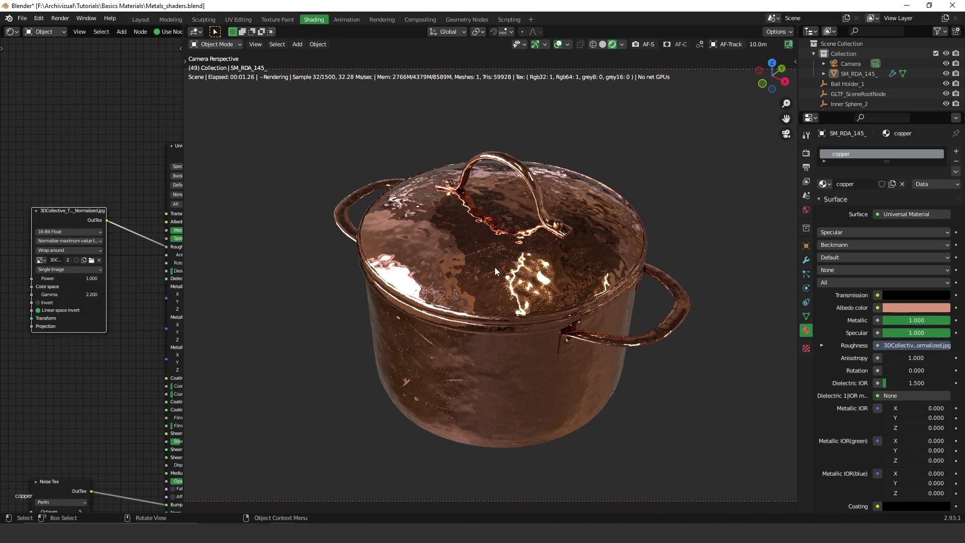
mouse_move(139, 271)
middle_mouse_down()
mouse_move(111, 249)
mouse_move(52, 237)
middle_mouse_up()
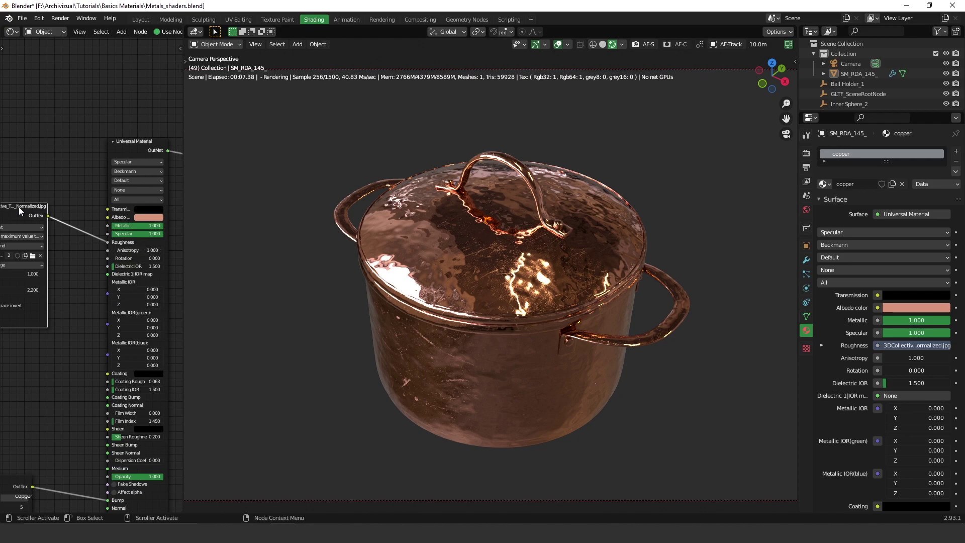
left_click_drag(19, 205, 14, 200)
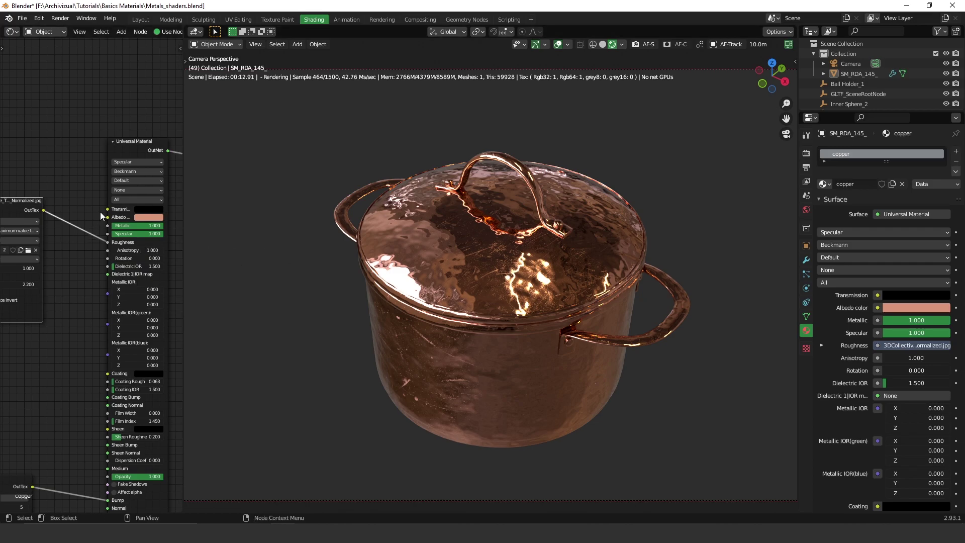
Drop the scratches texture gamma from 2.200 through 1.4 to 0.250 while inspecting the pot.
mouse_move(584, 321)
middle_mouse_down()
mouse_move(396, 286)
mouse_move(199, 281)
middle_mouse_up()
middle_click_drag(27, 294, 34, 284)
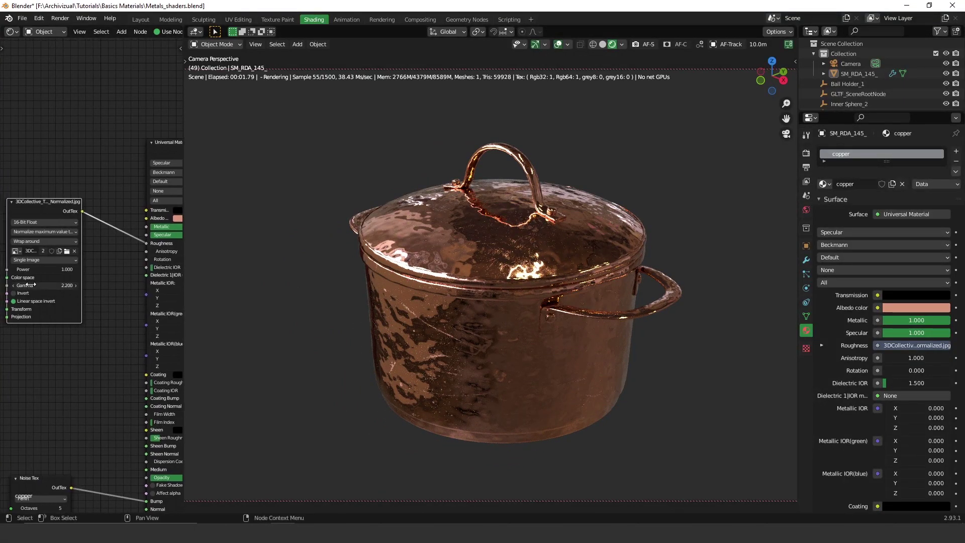
left_click_drag(50, 202, 49, 180)
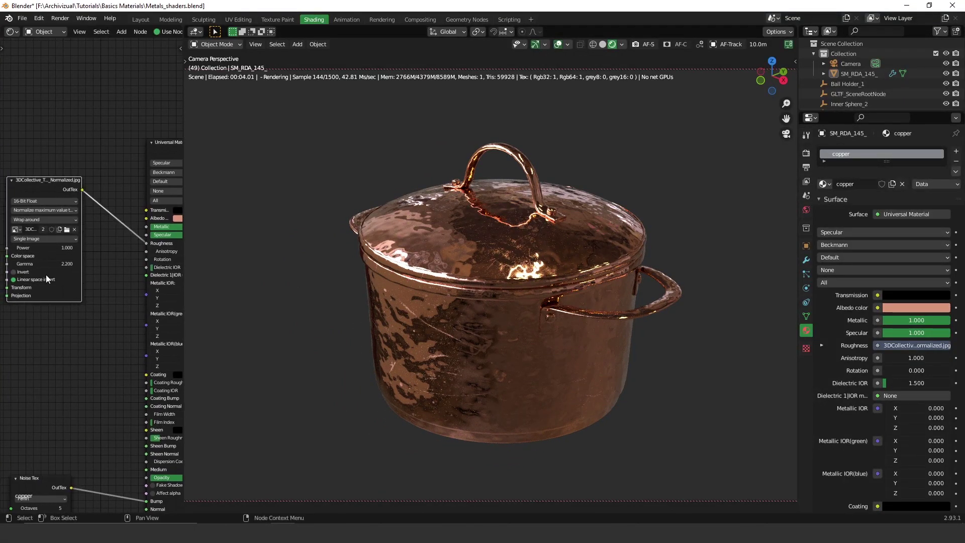
key("shift")
key("shift")
left_click_drag(57, 263, 22, 264)
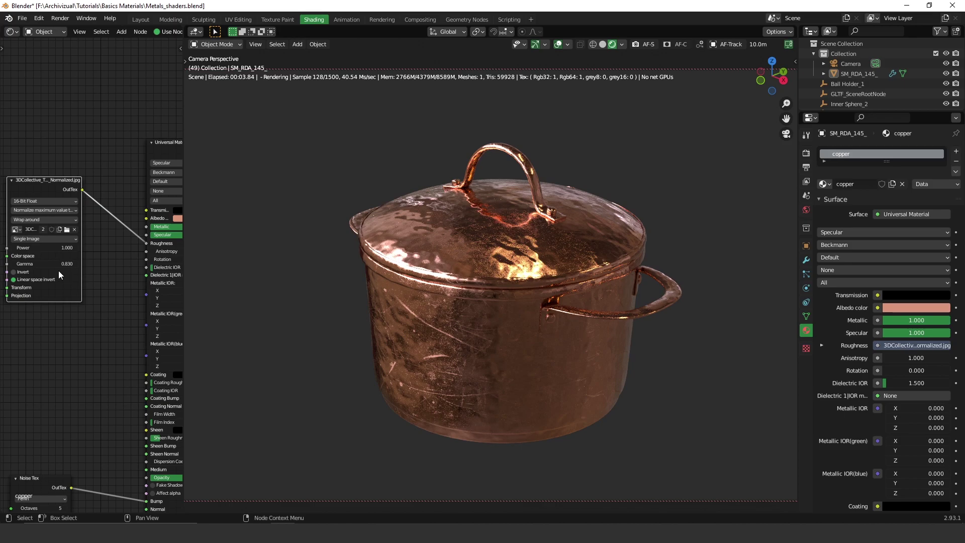
left_click_drag(61, 265, 22, 263)
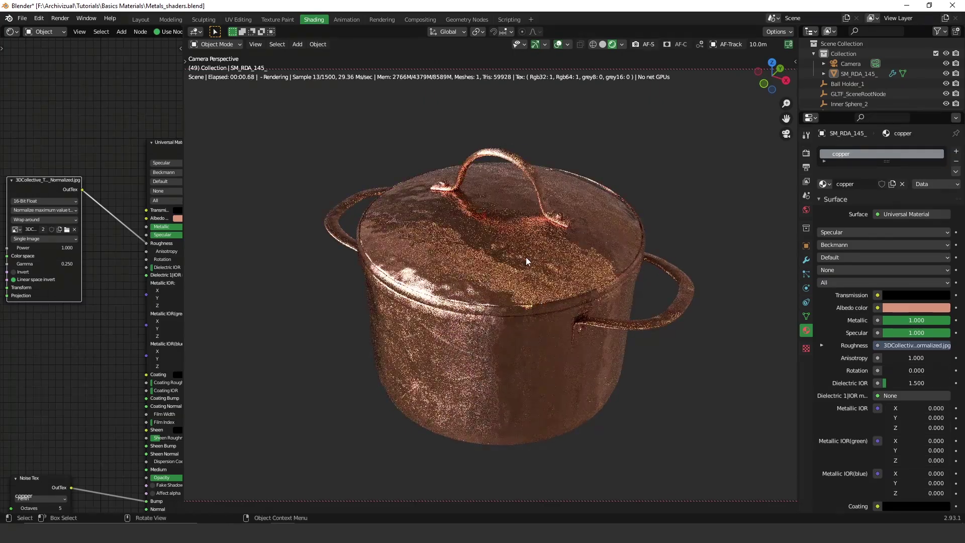
scroll(518, 240, "up", 2)
mouse_move(523, 302)
middle_mouse_down()
mouse_move(518, 241)
mouse_move(519, 309)
middle_mouse_up()
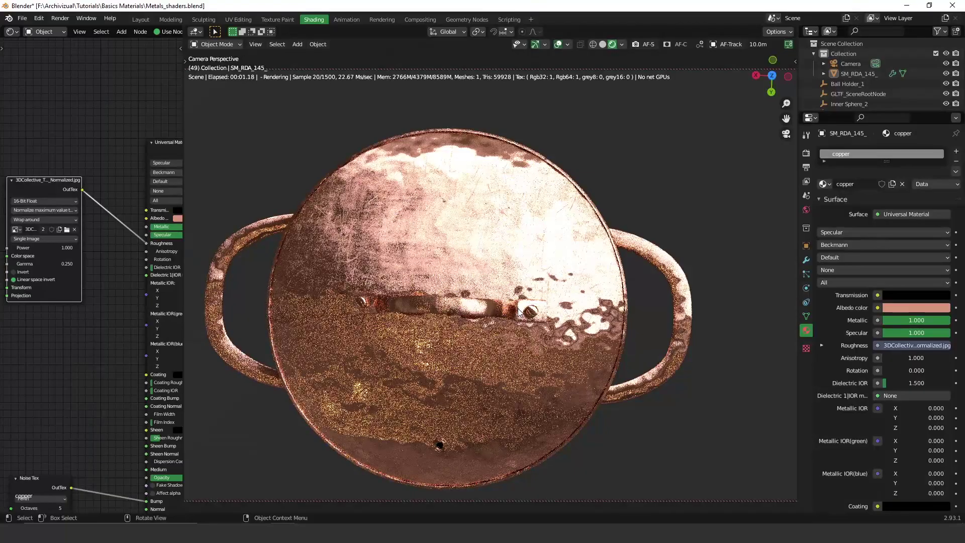
mouse_move(517, 311)
middle_mouse_down("alt")
mouse_move(359, 384)
mouse_move(437, 254)
mouse_move(378, 263)
mouse_move(355, 316)
middle_mouse_up("alt")
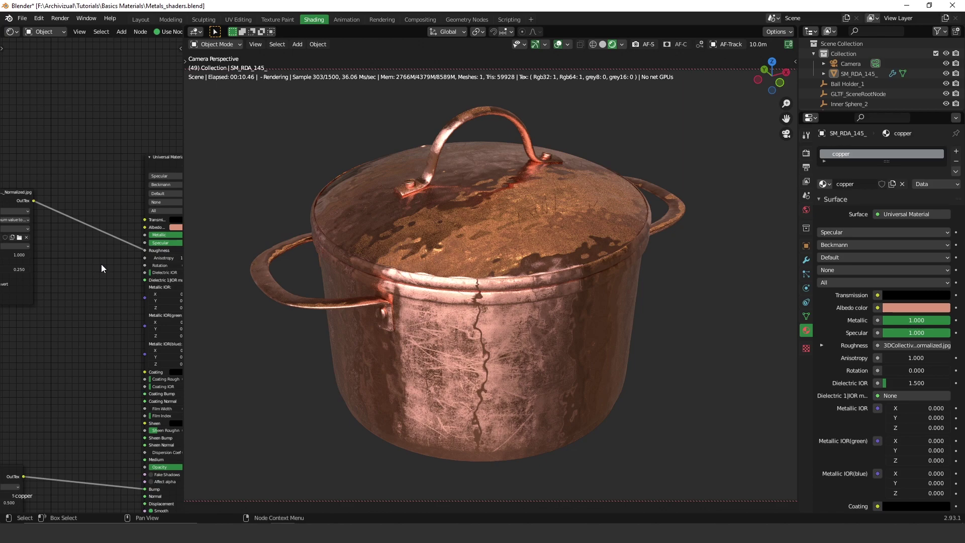
Insert a Gradient Tex before Roughness and push its white stop to 0.857.
key("shift+a")
type("f")
key("BackSpace")
type("grdi")
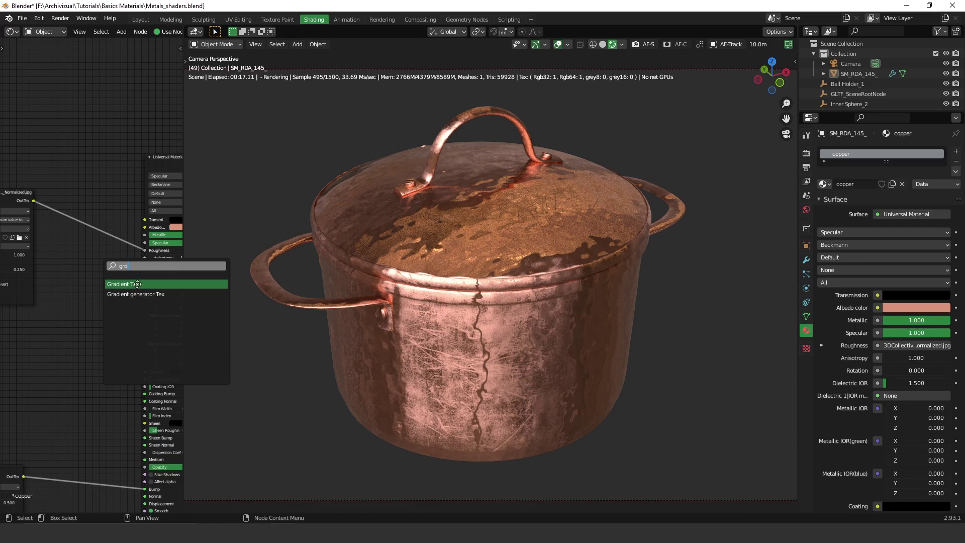
key("Return")
left_click(103, 239)
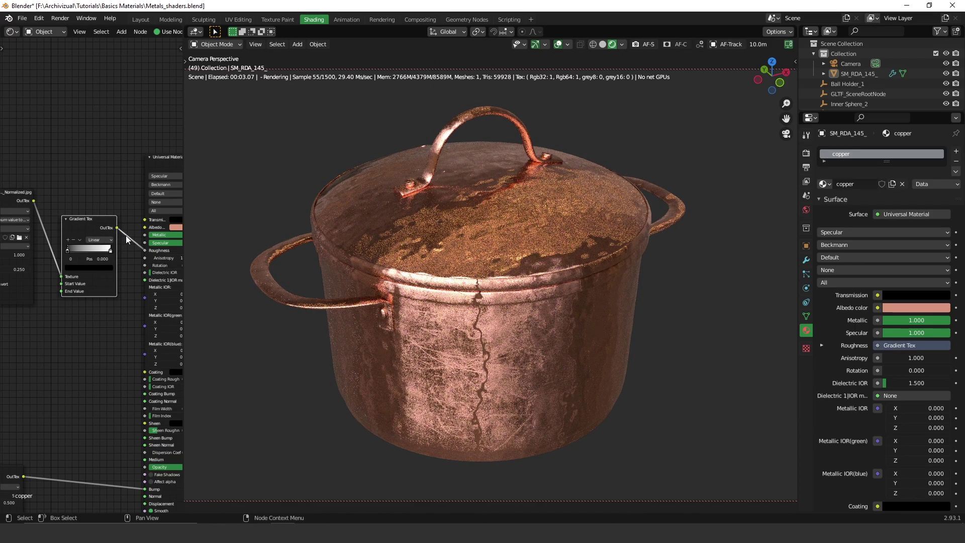
scroll(125, 257, "up", 1)
scroll(124, 257, "up", 1)
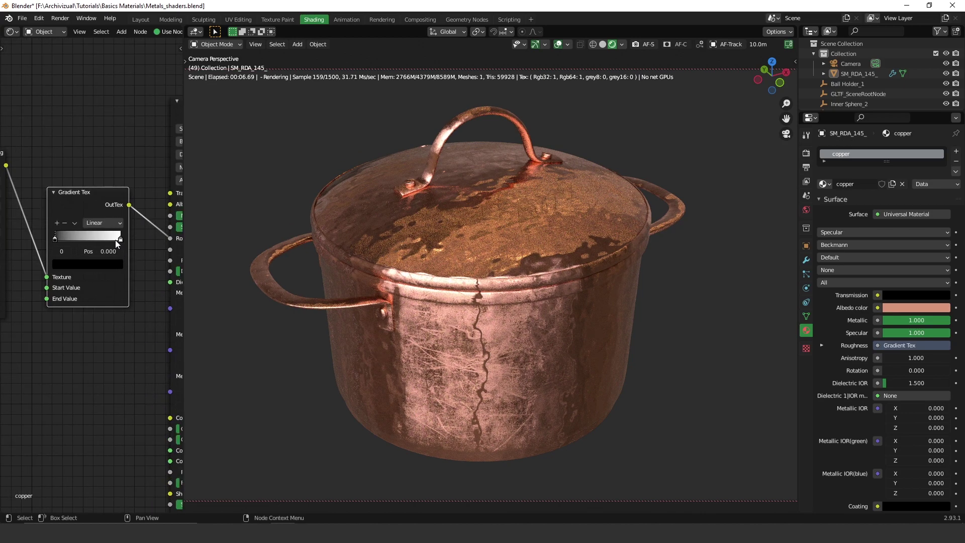
left_click_drag(119, 239, 89, 241)
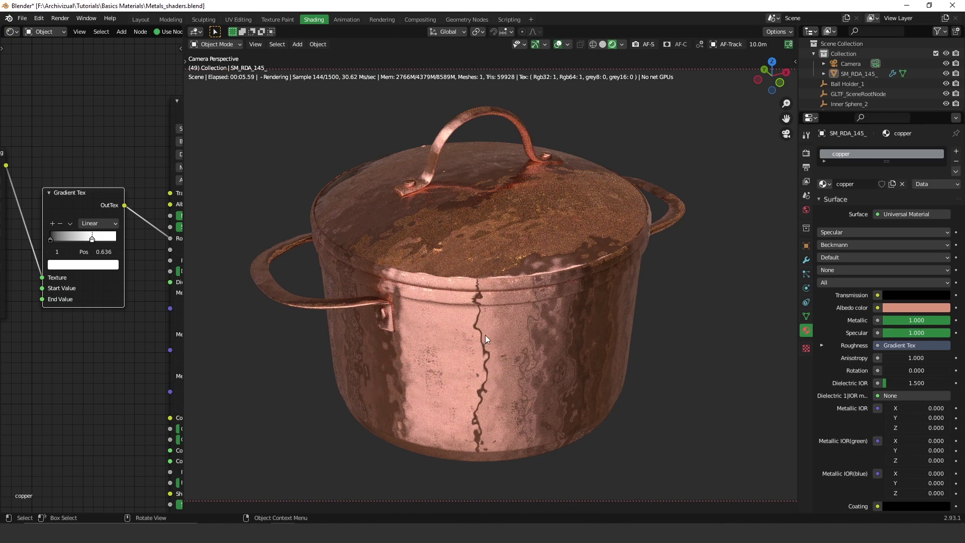
middle_click_drag(83, 215, 165, 216)
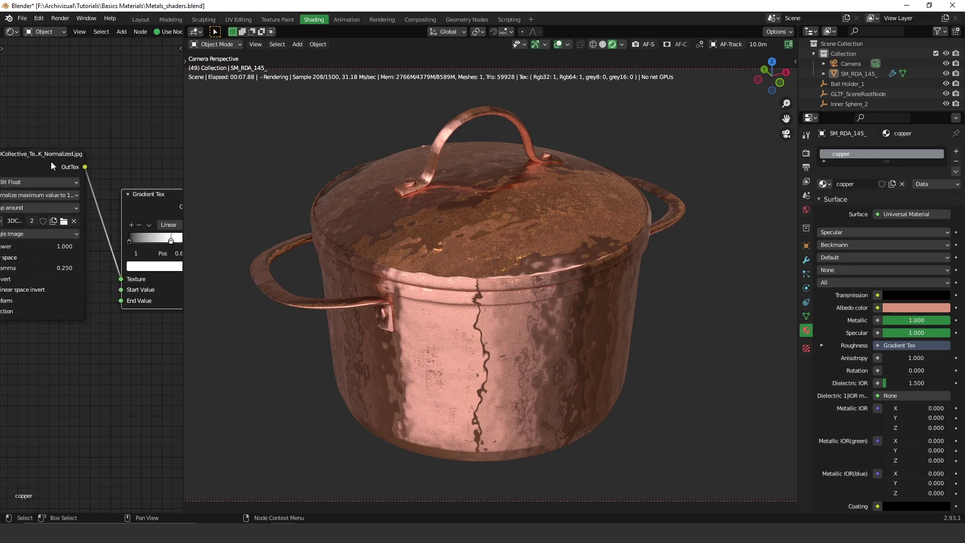
scroll(130, 212, "up", 2)
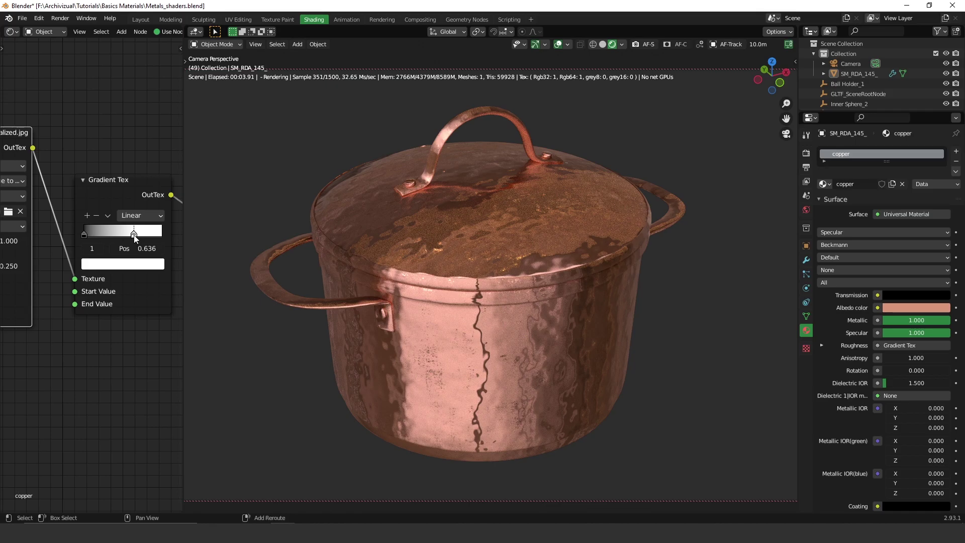
left_click_drag(135, 239, 152, 234)
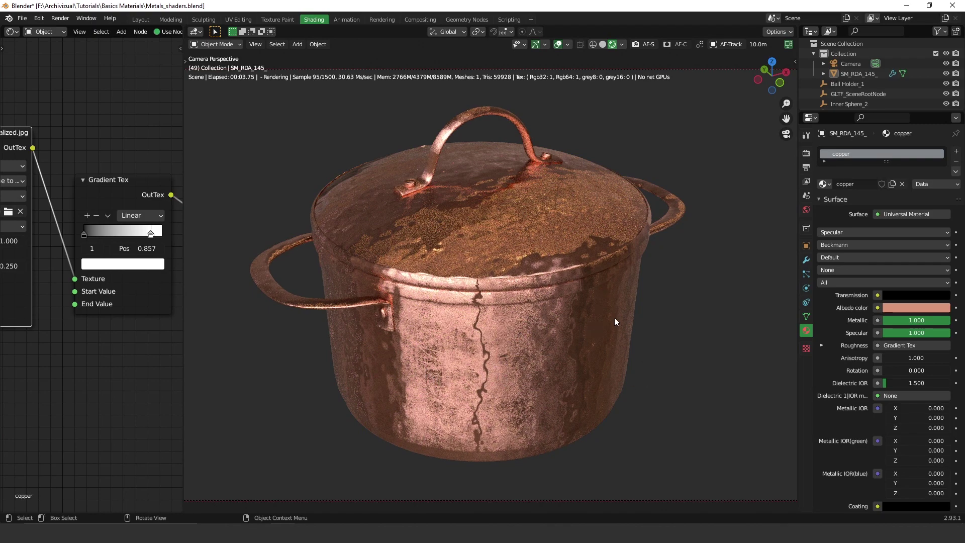
scroll(79, 158, "down", 2)
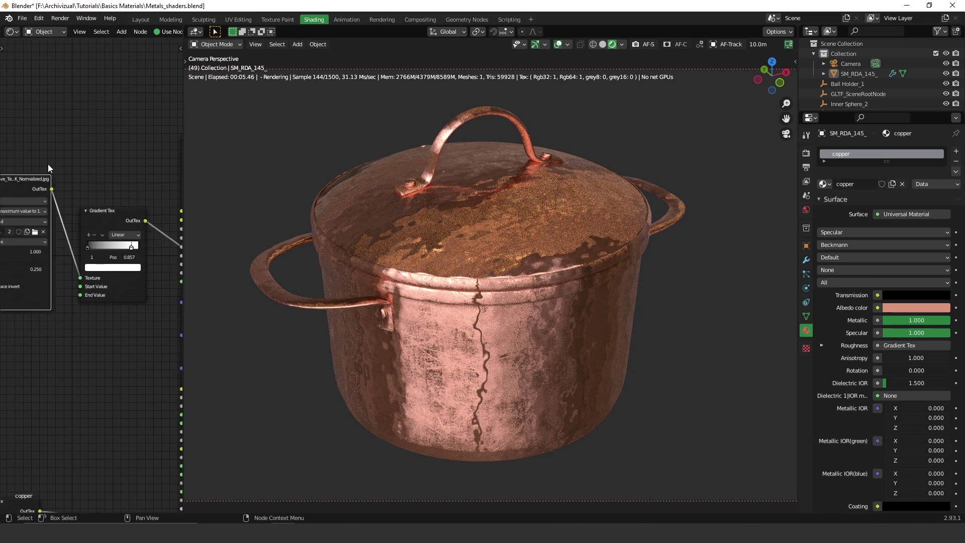
Add a Full Transform and Projection to the scratches image texture node.
middle_click_drag(48, 164, 115, 189)
right_click(84, 190)
mouse_move(61, 190)
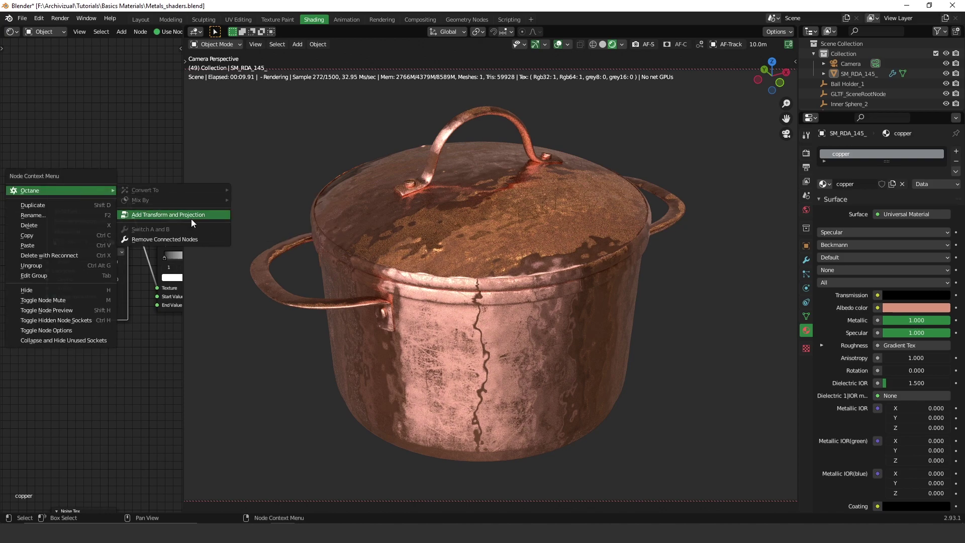
left_click(189, 218)
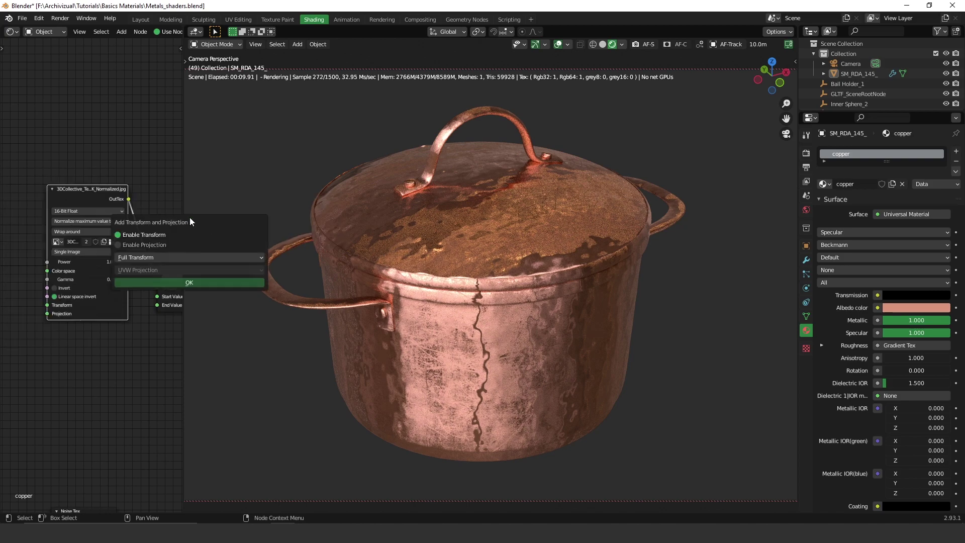
left_click(231, 284)
left_click(18, 208)
scroll(44, 199, "up", 2)
Set the Full Transform scale to 0.200 on X, Y and Z.
middle_click_drag(42, 288, 141, 264)
type("0.8")
left_click_drag(93, 234, 100, 257)
key("Return")
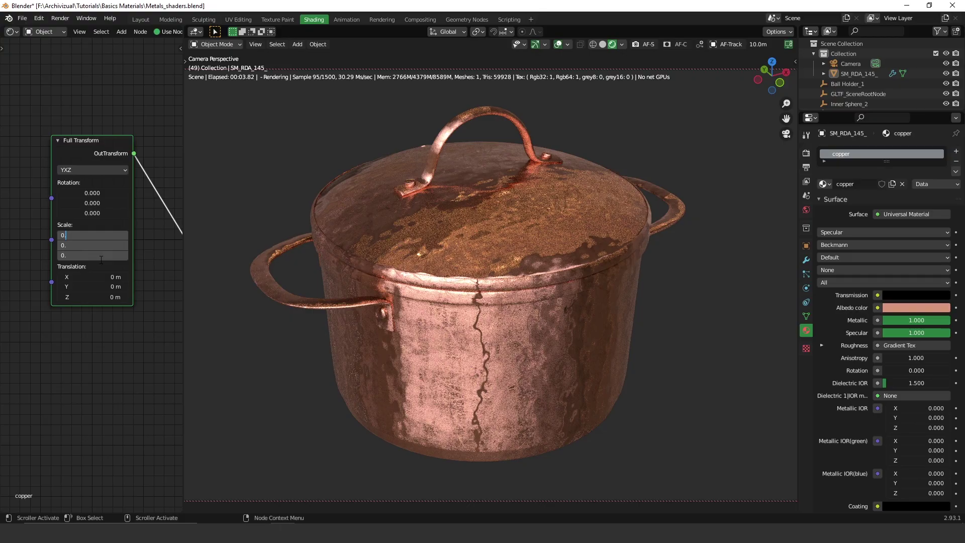
type("2")
key("Return")
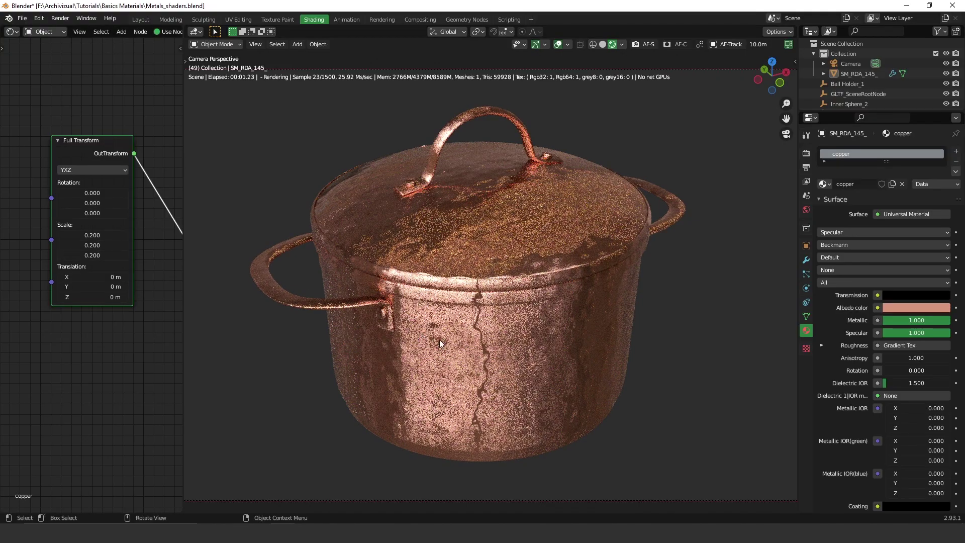
scroll(504, 396, "up", 3)
scroll(500, 279, "up", 3)
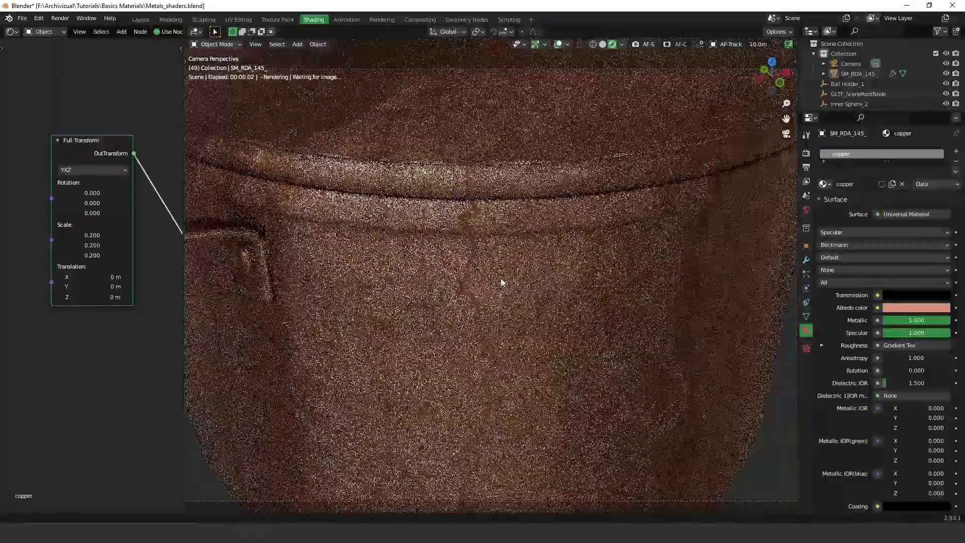
scroll(501, 282, "up", 2)
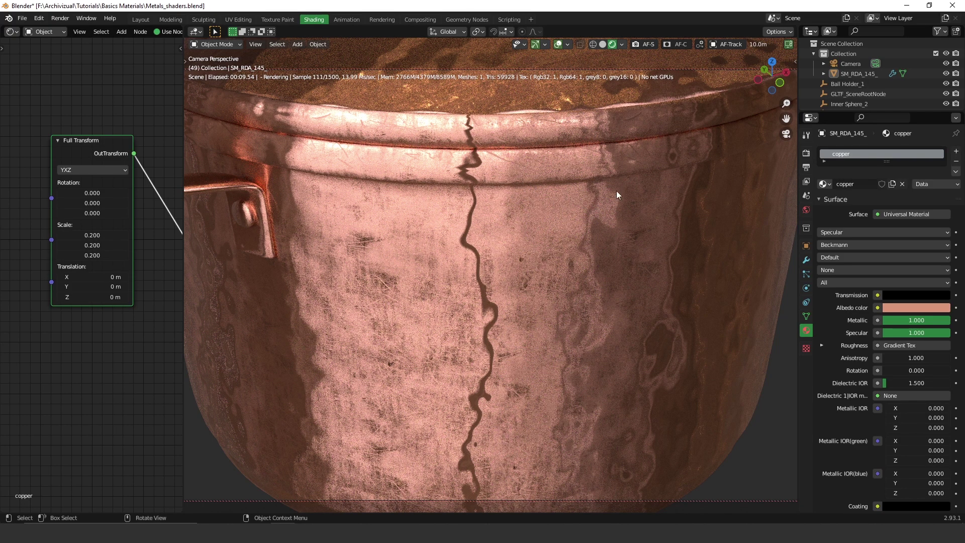
middle_click_drag(468, 176, 467, 213)
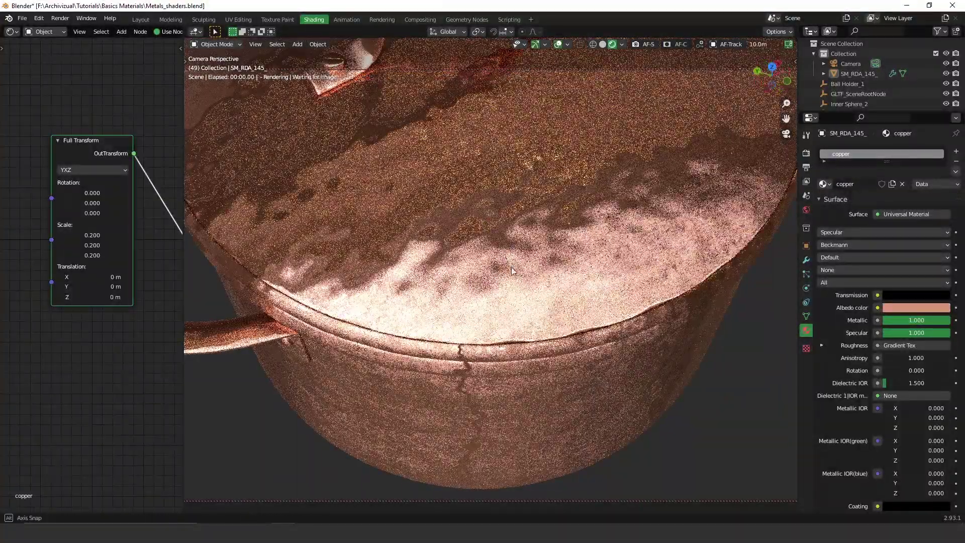
middle_click_drag(467, 217, 629, 248)
scroll(630, 247, "down", 5)
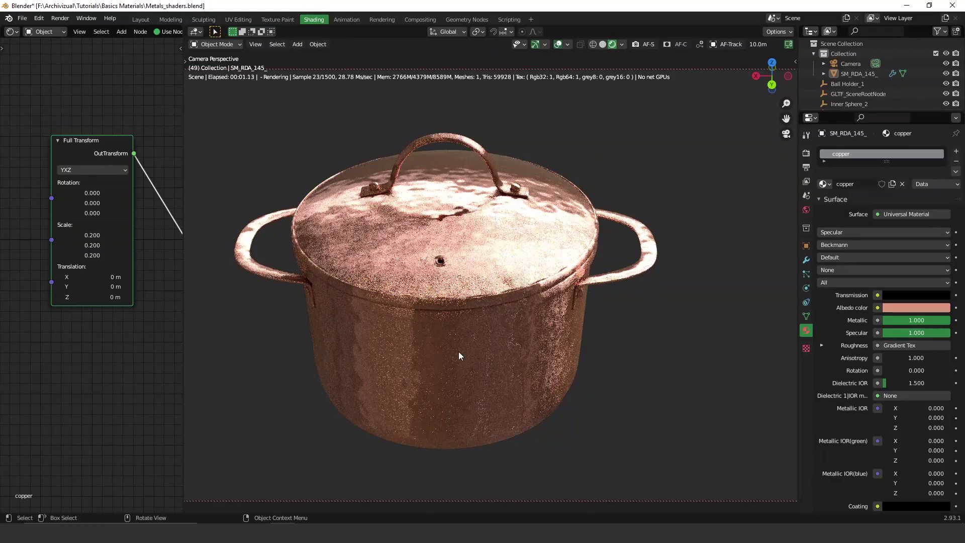
middle_click_drag(366, 269, 422, 279)
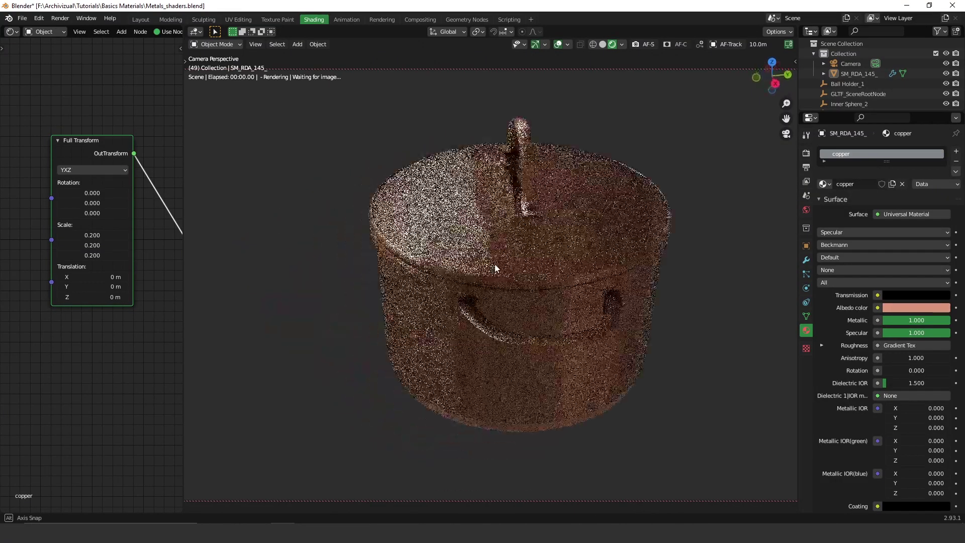
middle_click_drag(384, 227, 431, 230)
scroll(413, 294, "up", 3)
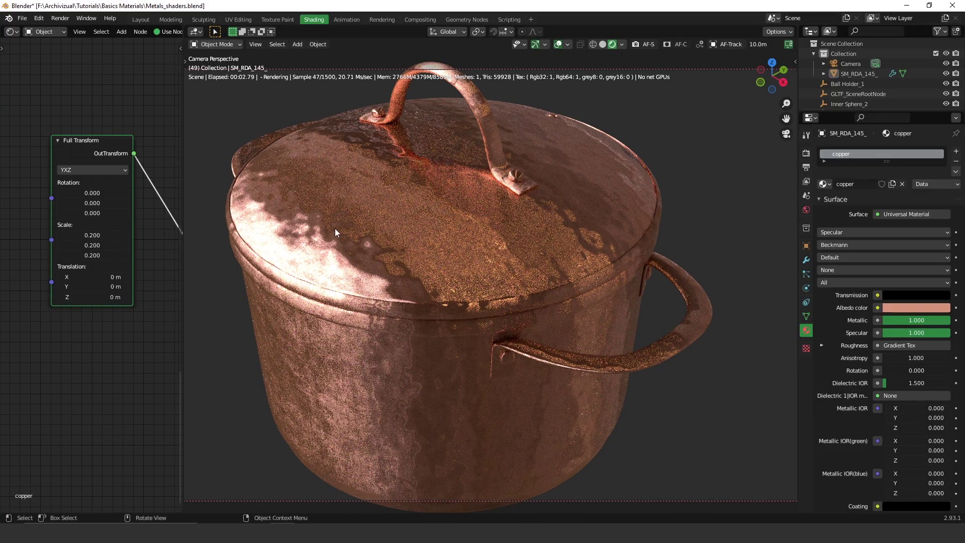
scroll(336, 294, "up", 5)
middle_click_drag(332, 293, 463, 276)
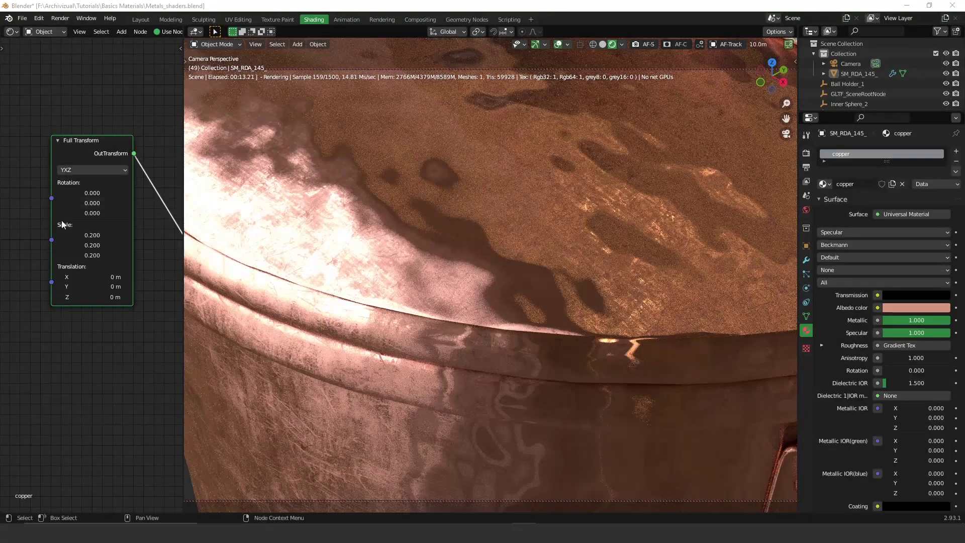
scroll(119, 200, "down", 2)
scroll(438, 233, "down", 5)
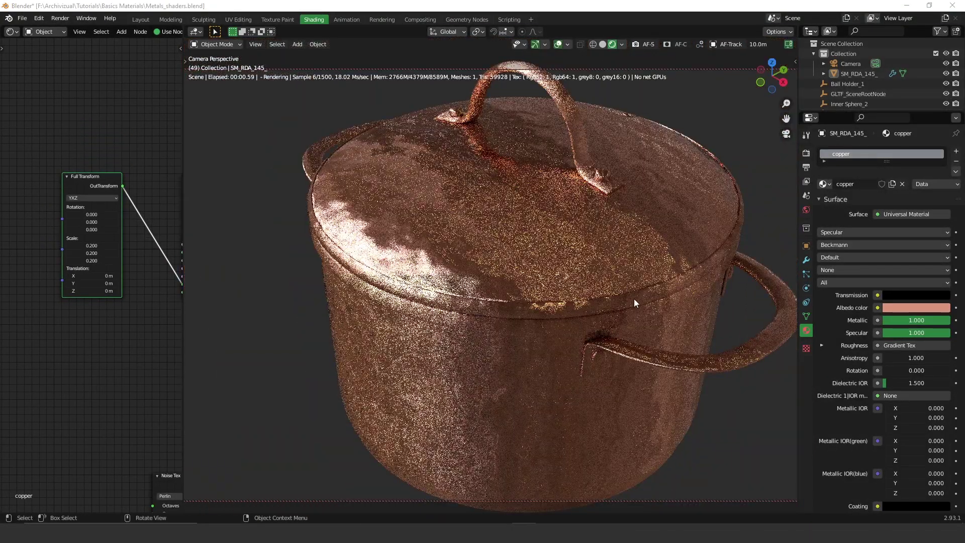
middle_click_drag(622, 304, 489, 304)
Drag the scratches image Gamma from 0.250 to 0.490, then orbit around the pot.
middle_click_drag(150, 252, 76, 239)
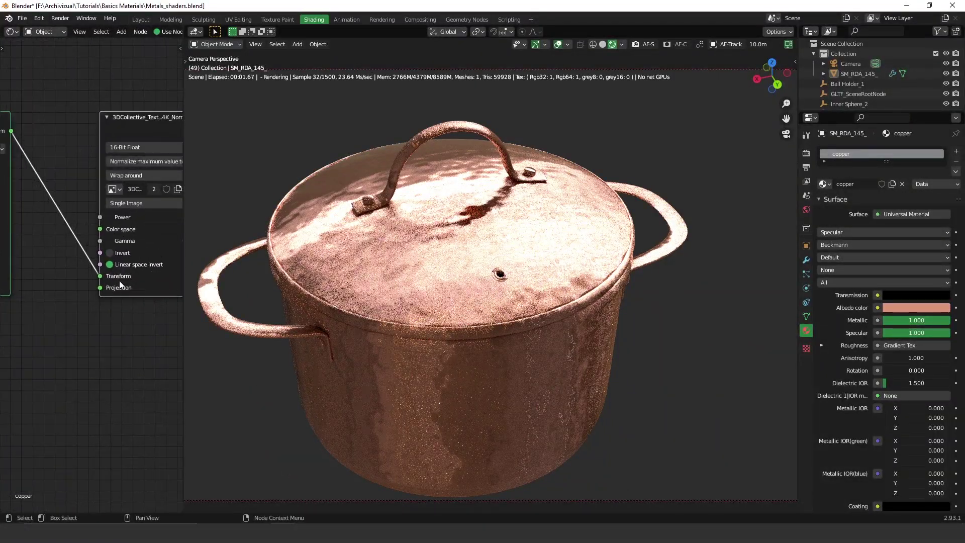
scroll(77, 239, "up", 2)
scroll(82, 235, "up", 1)
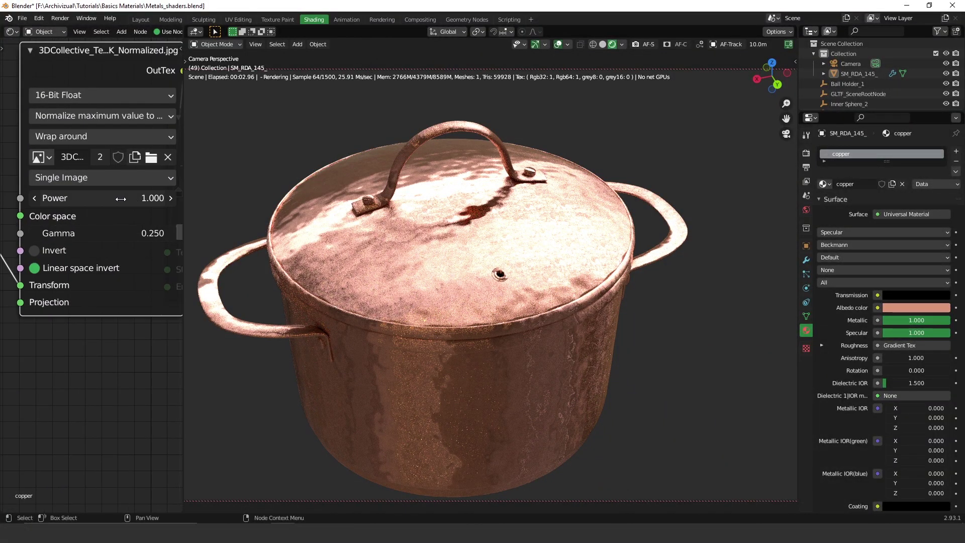
left_click_drag(83, 234, 109, 233)
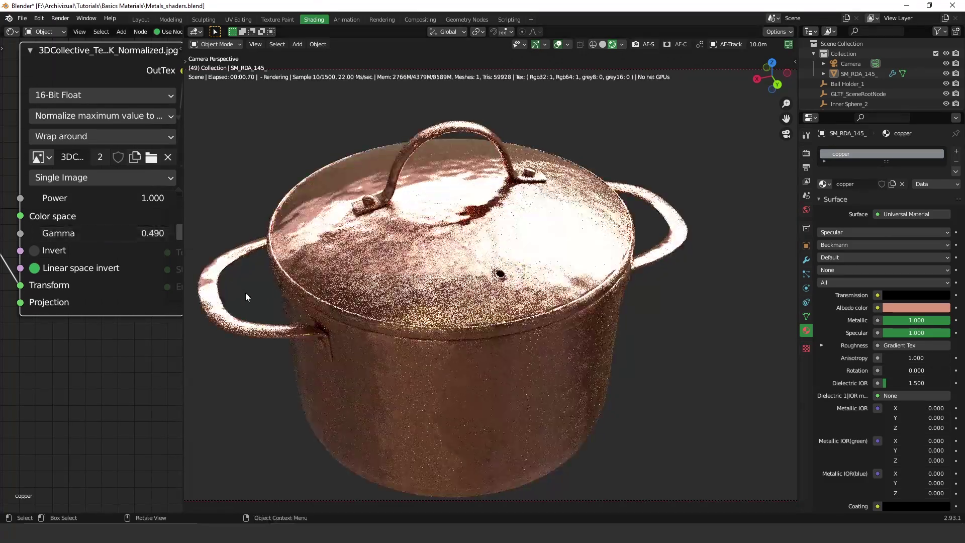
mouse_move(407, 328)
middle_mouse_down()
mouse_move(360, 317)
mouse_move(623, 292)
mouse_move(565, 305)
middle_mouse_up()
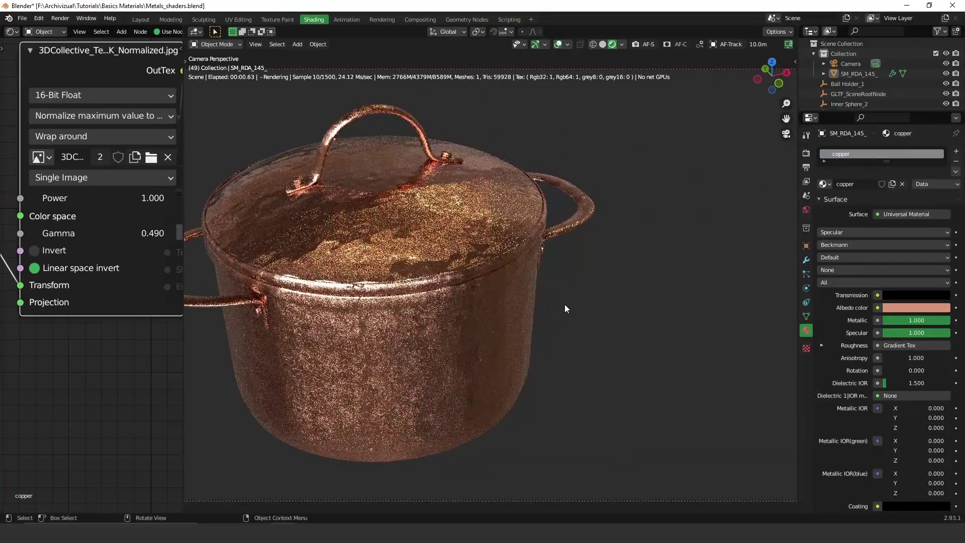
mouse_move(452, 366)
middle_mouse_down()
mouse_move(513, 335)
mouse_move(434, 356)
middle_mouse_up()
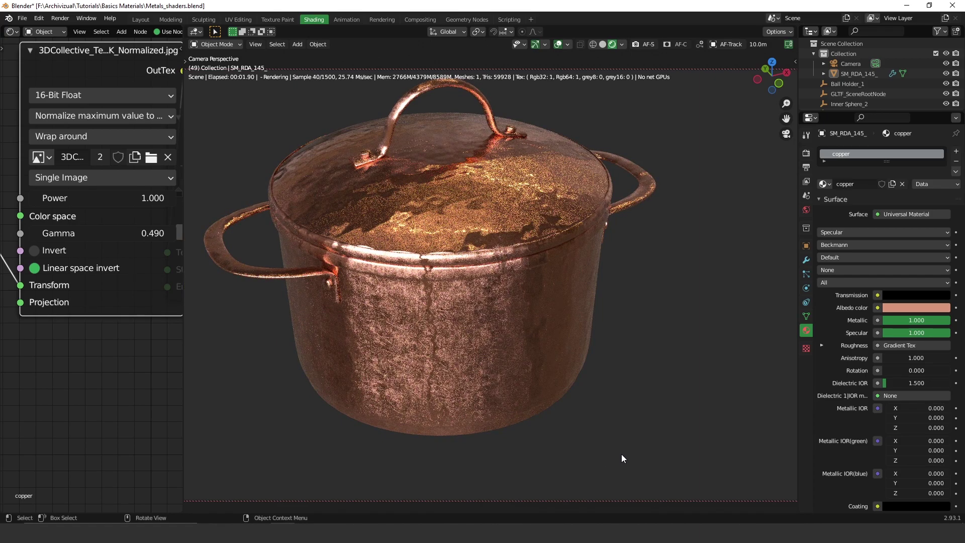
middle_click_drag(552, 328, 463, 320)
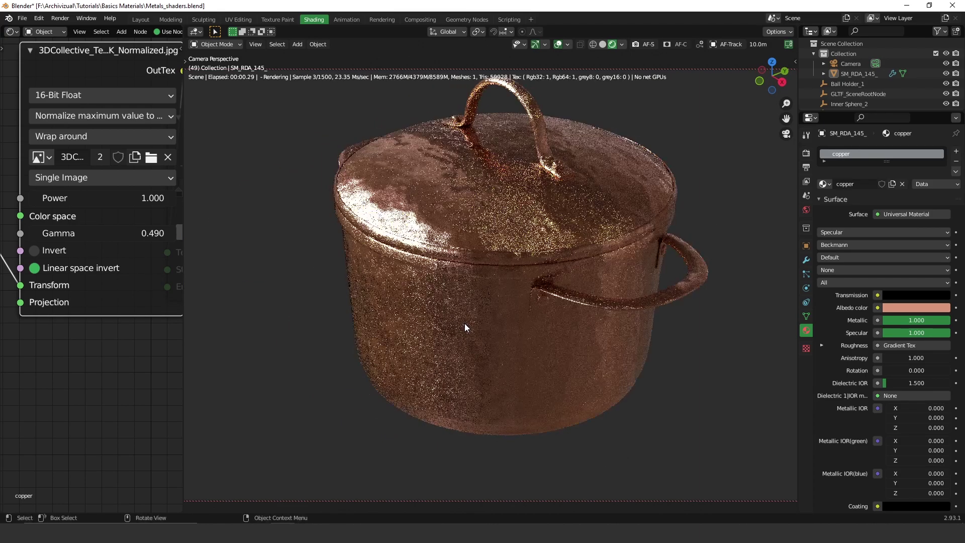
scroll(135, 329, "down", 1)
scroll(135, 330, "down", 1)
middle_click_drag(135, 329, 84, 355)
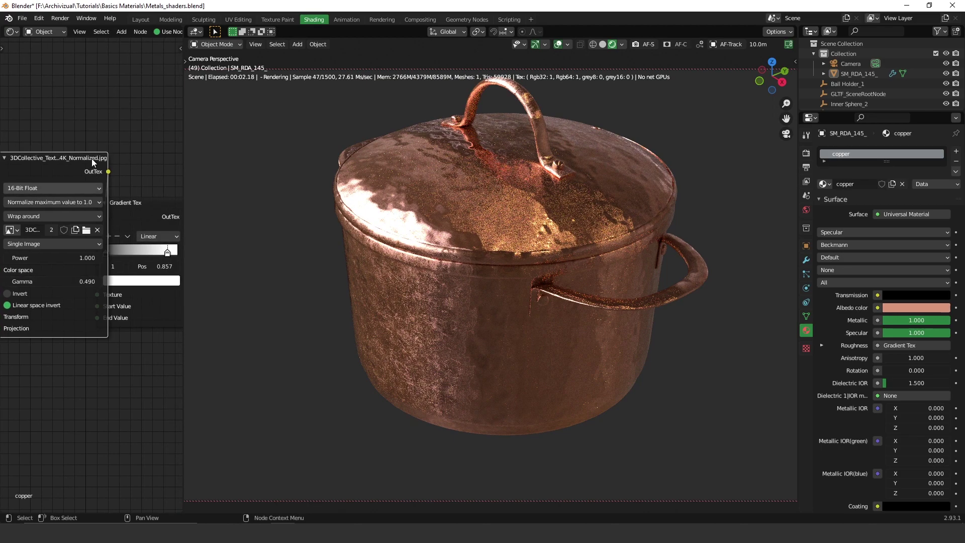
left_click_drag(91, 158, 73, 159)
left_click_drag(135, 204, 126, 200)
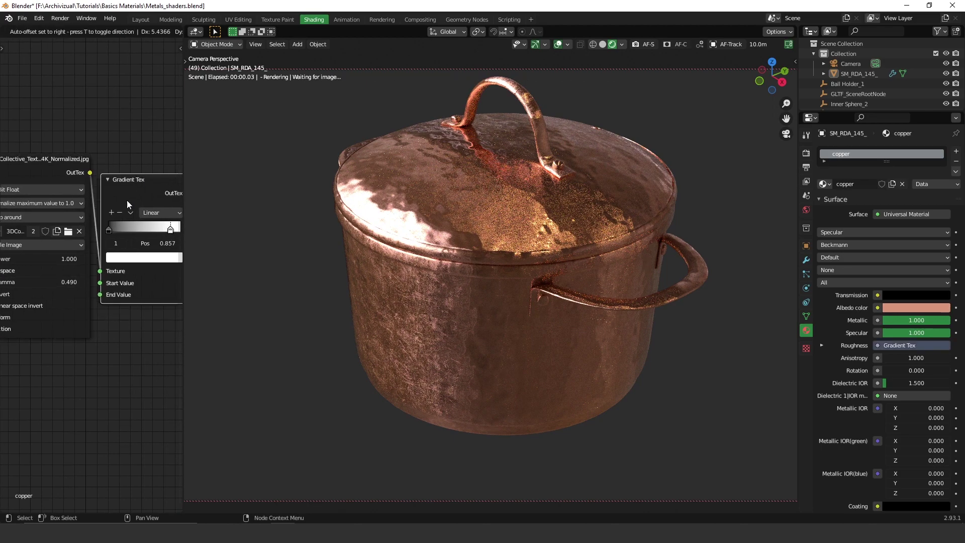
left_click(109, 232)
mouse_move(110, 231)
left_mouse_down()
mouse_move(138, 219)
mouse_move(103, 222)
left_mouse_up()
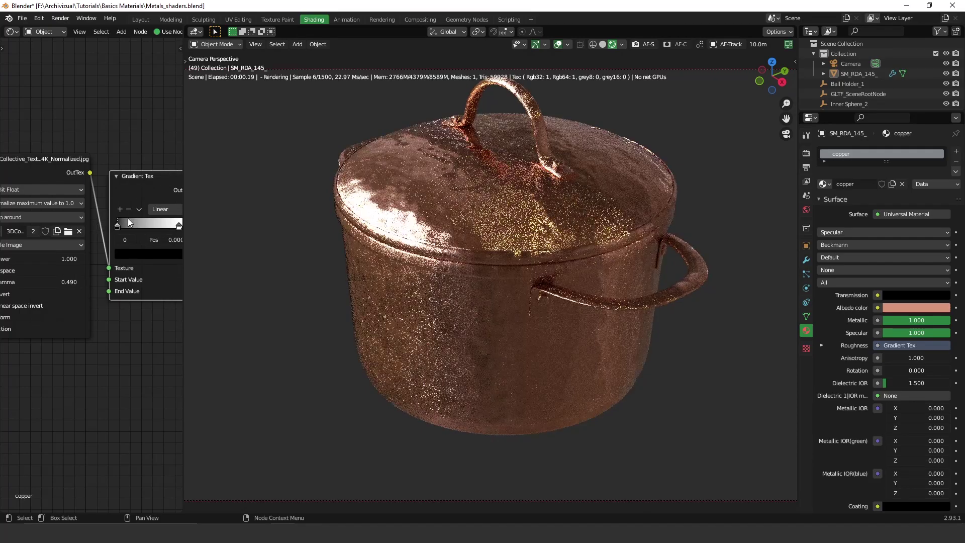
middle_click_drag(178, 226, 132, 246)
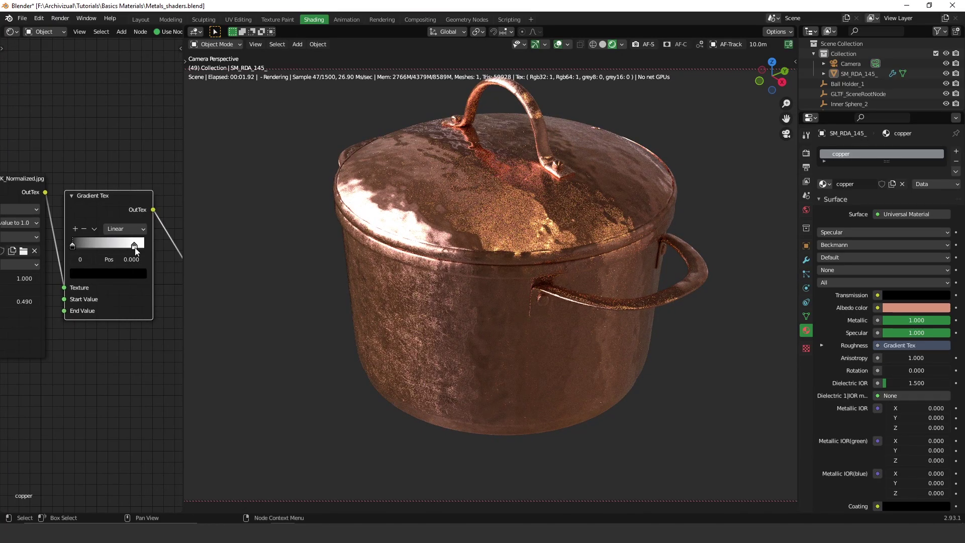
left_click_drag(131, 248, 86, 259)
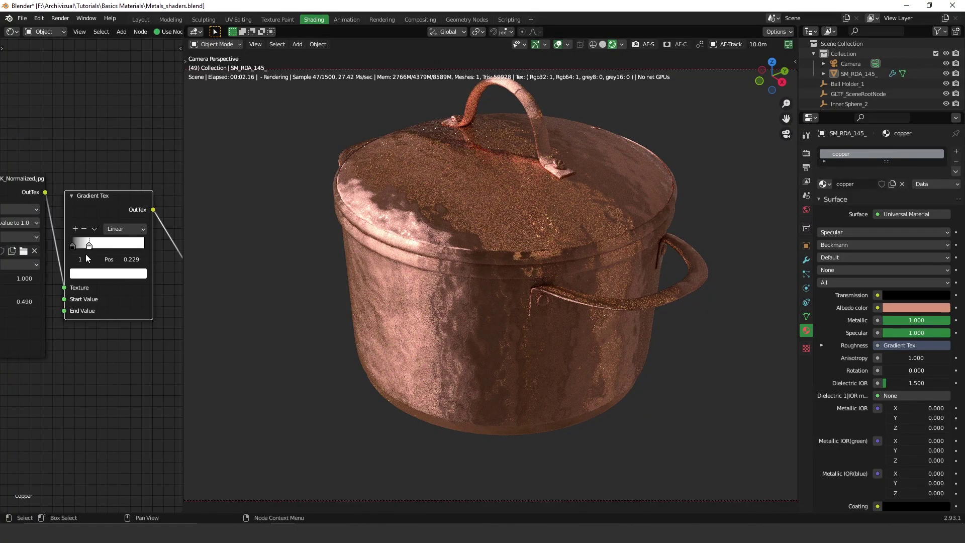
left_click_drag(86, 258, 92, 257)
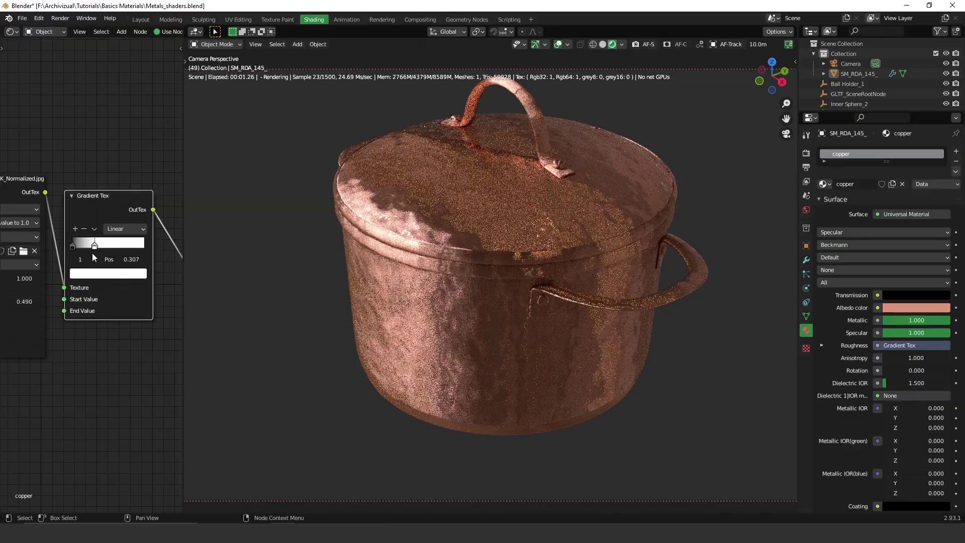
scroll(419, 220, "up", 5)
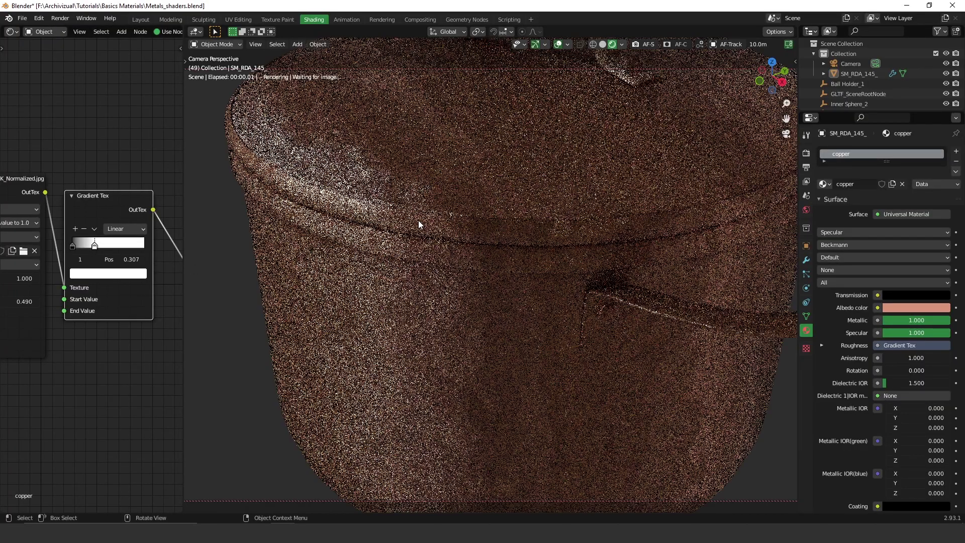
middle_click_drag(408, 245, 507, 293)
scroll(508, 293, "up", 2)
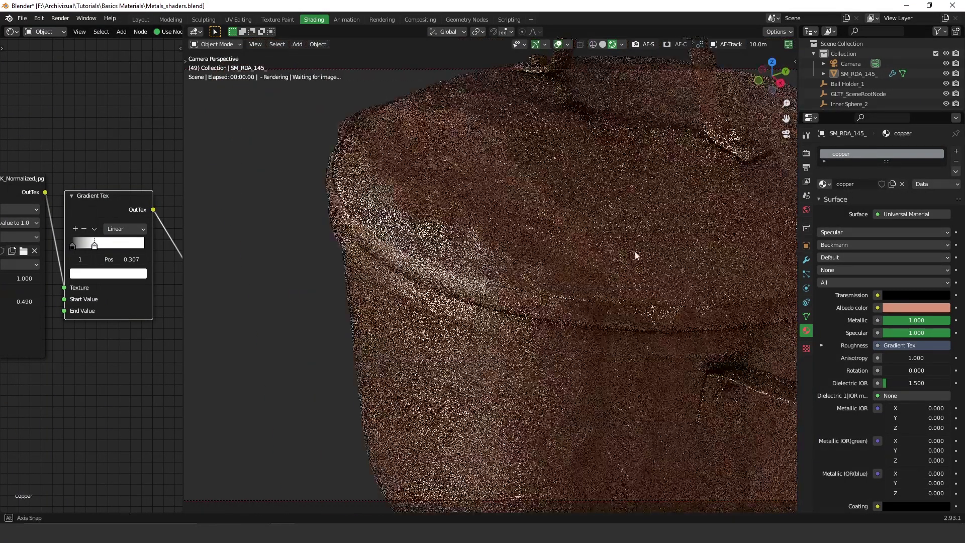
mouse_move(579, 258)
middle_mouse_down()
mouse_move(498, 263)
mouse_move(453, 366)
mouse_move(476, 276)
middle_mouse_up()
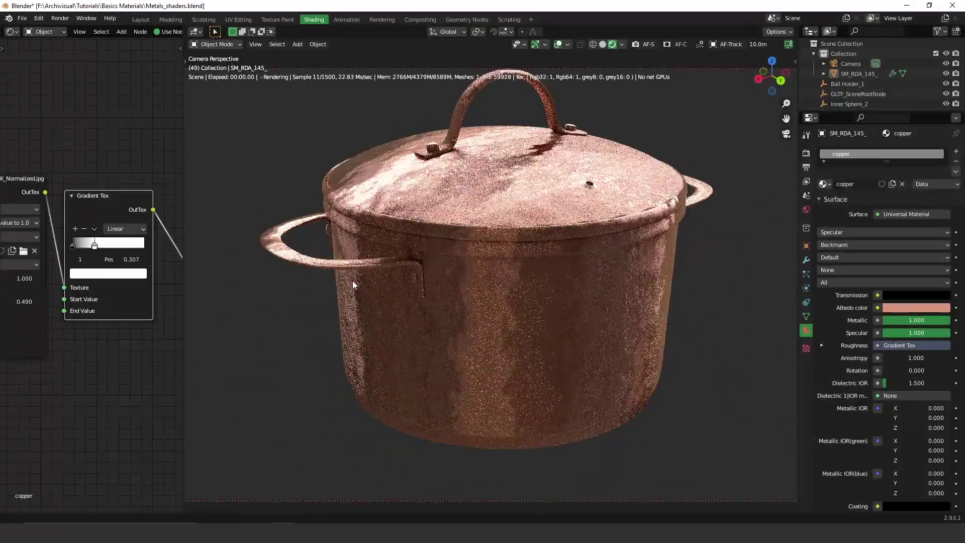
Set the Full Transform scale to 0.5 on all three axes.
middle_click_drag(352, 280, 407, 279)
mouse_move(113, 265)
middle_mouse_down()
mouse_move(144, 264)
mouse_move(93, 270)
middle_mouse_up()
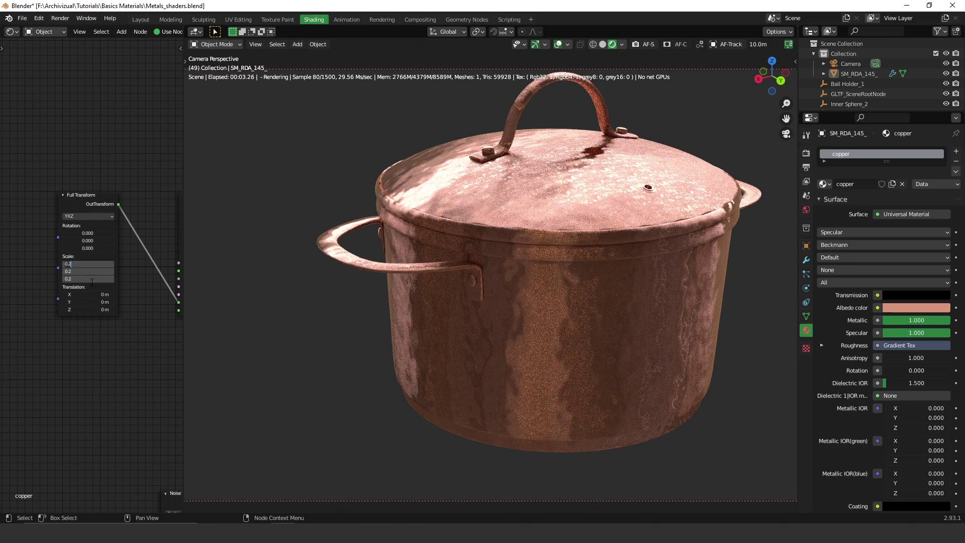
key("Return")
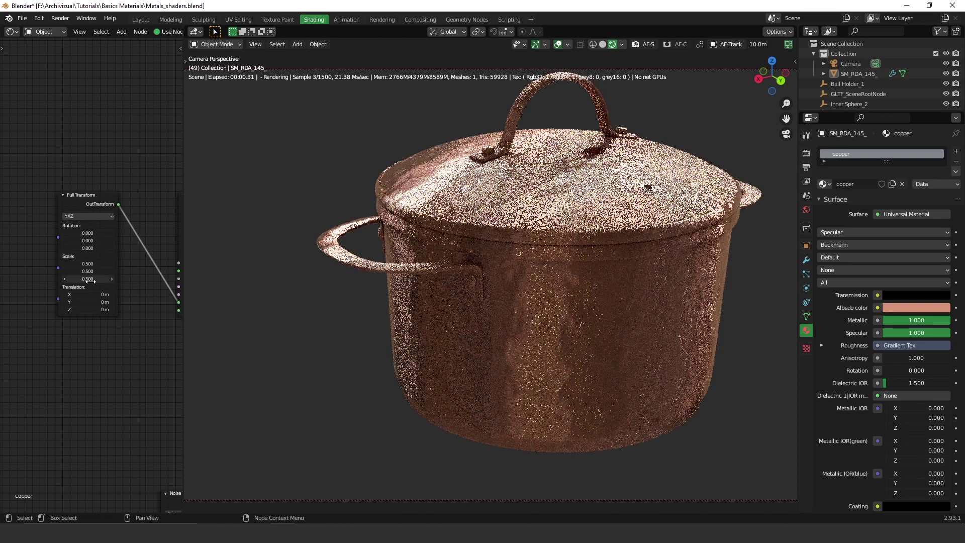
Raise the scratch image's gamma to 1.570 while viewing the pot from higher.
middle_click_drag(521, 196, 530, 236)
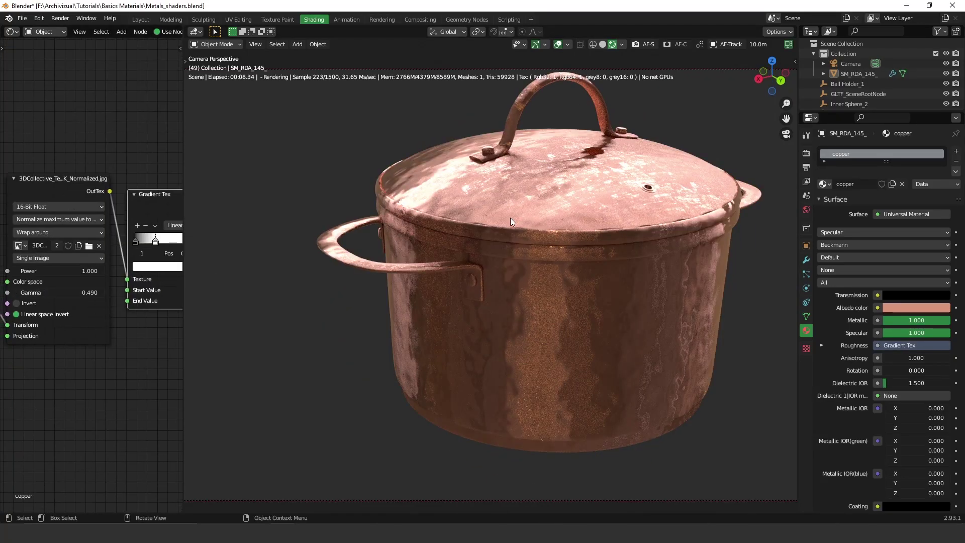
middle_click_drag(513, 222, 544, 195)
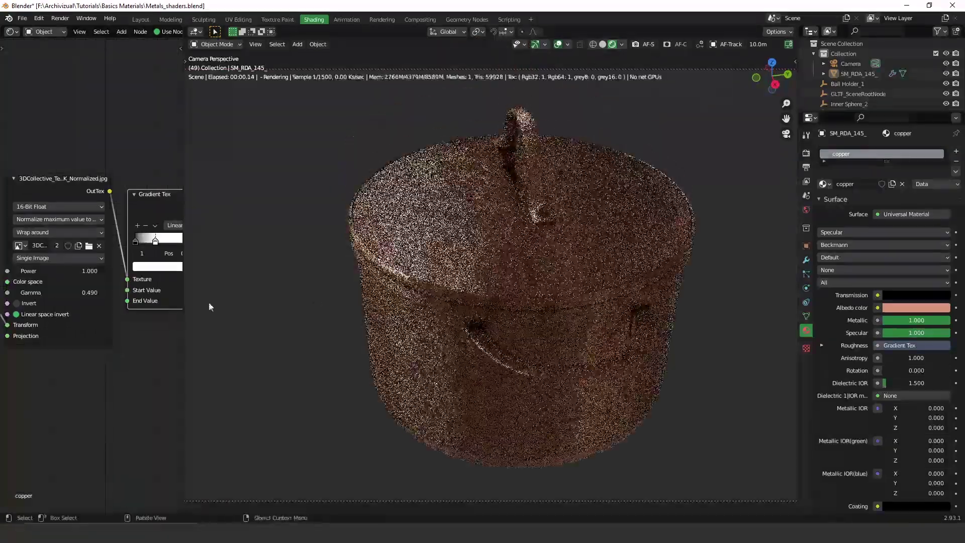
left_click_drag(58, 292, 113, 296)
middle_click_drag(490, 262, 538, 265)
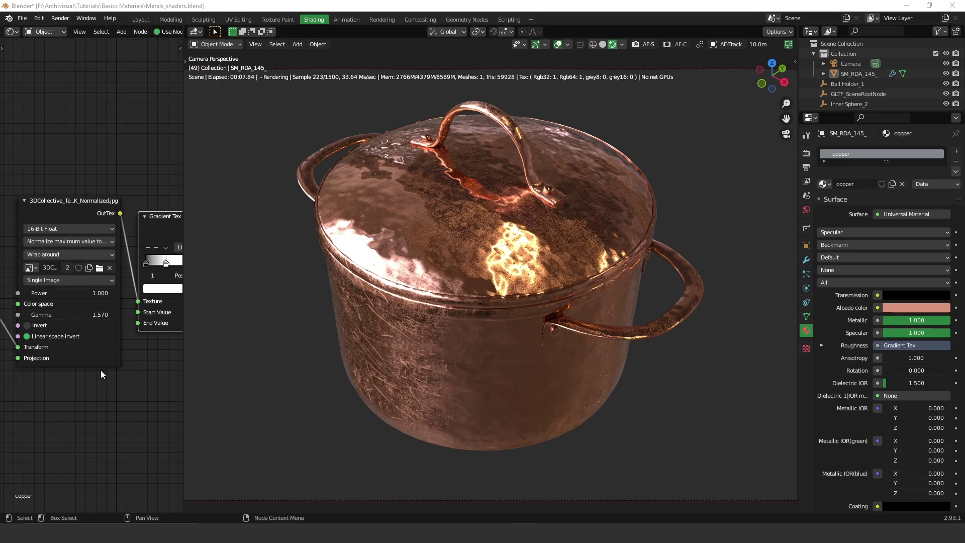
Move the Gradient Tex color-ramp stop from 0.307 to about 0.286.
middle_click_drag(103, 373, 129, 238)
scroll(128, 237, "up", 2)
scroll(126, 277, "up", 2)
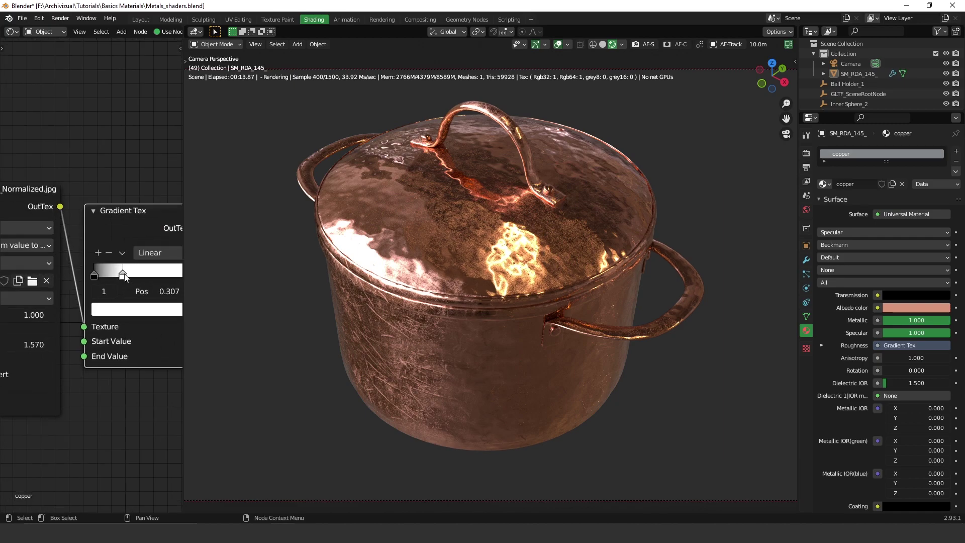
left_click_drag(122, 275, 114, 275)
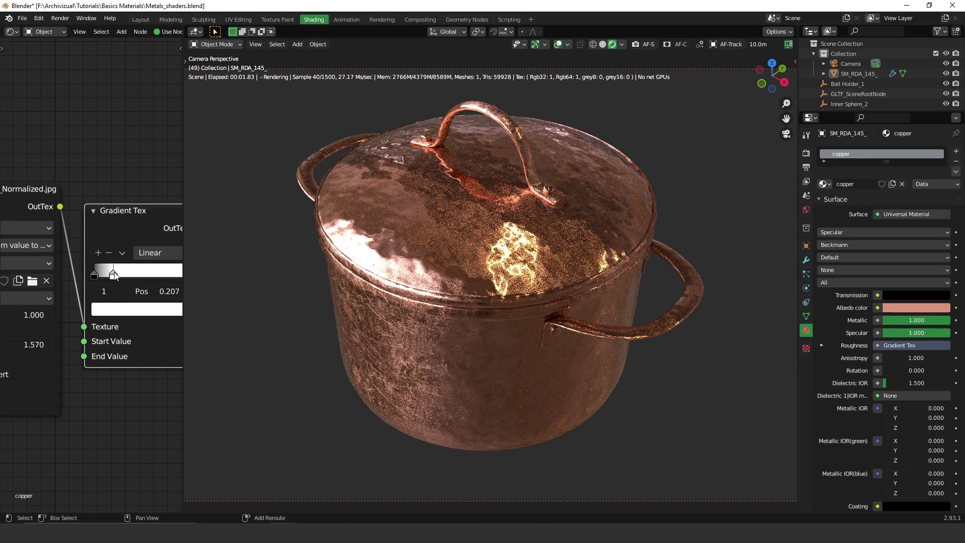
left_click_drag(113, 275, 114, 275)
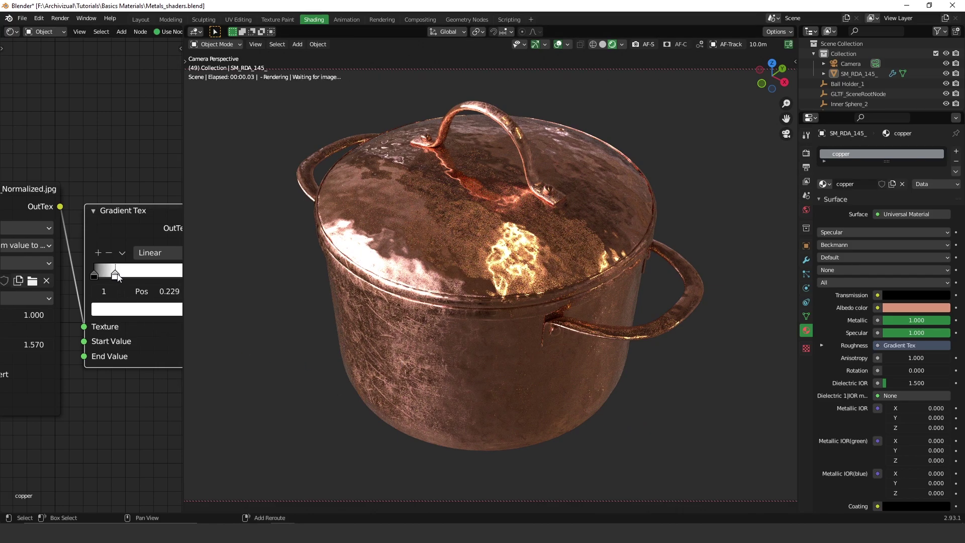
left_click_drag(116, 276, 121, 276)
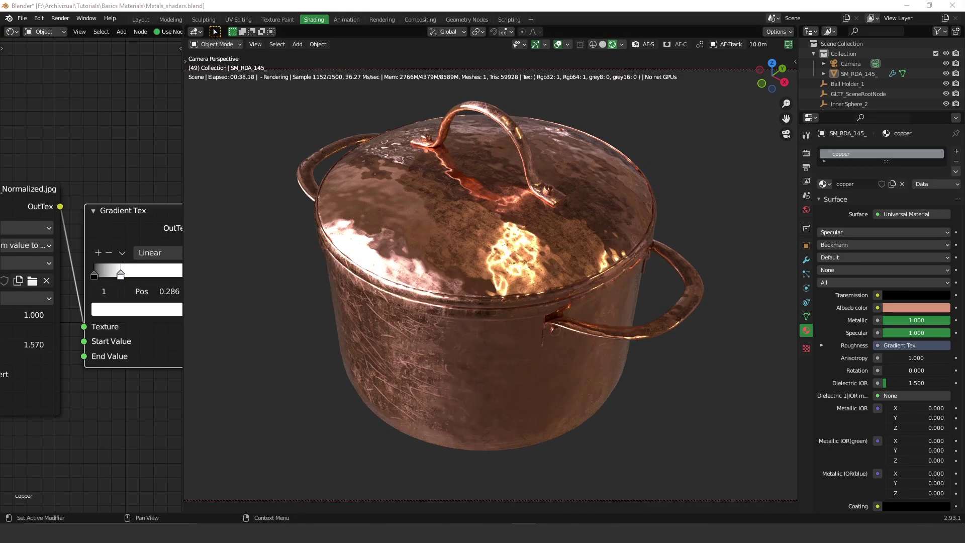
scroll(103, 225, "down", 5)
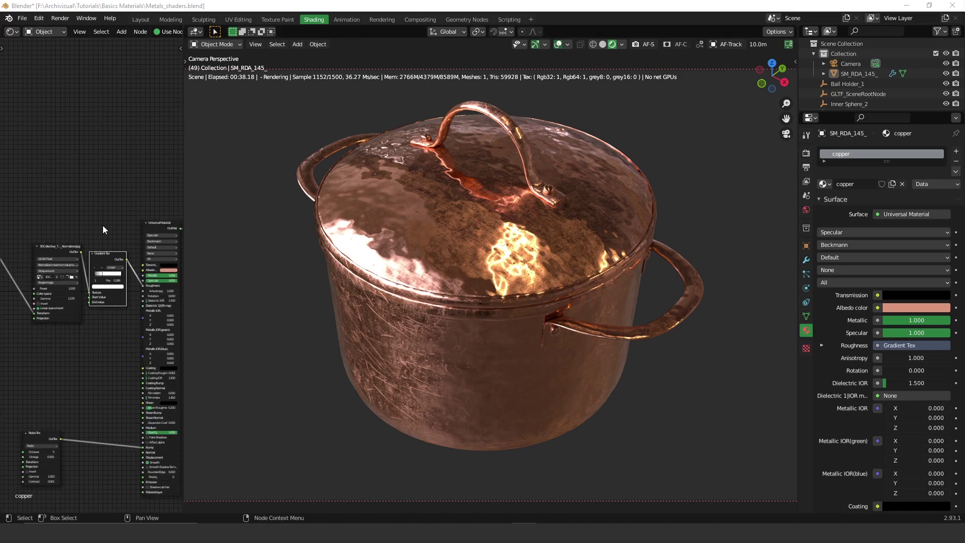
scroll(102, 226, "down", 3)
scroll(82, 233, "down", 3)
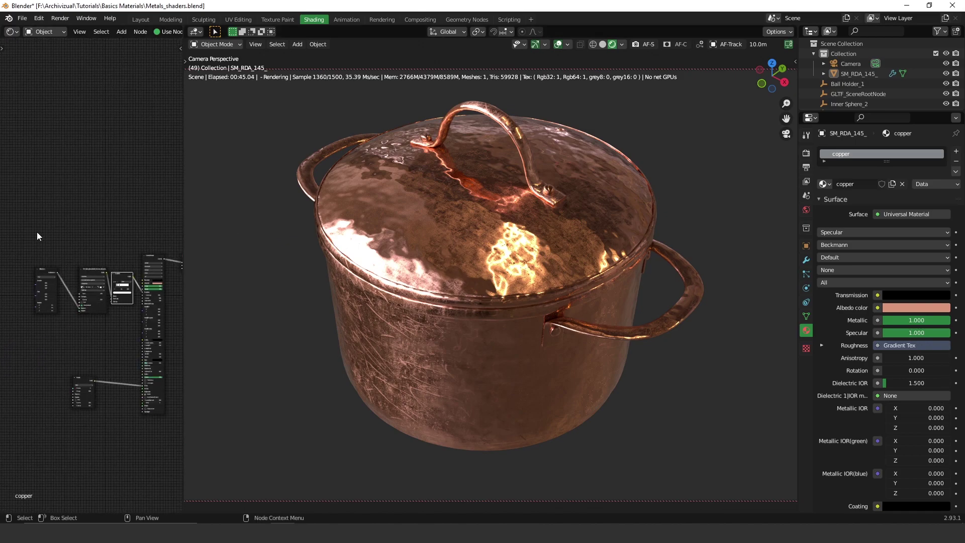
Duplicate the whole copper node setup and place the copy above the originals.
left_click_drag(36, 236, 162, 463)
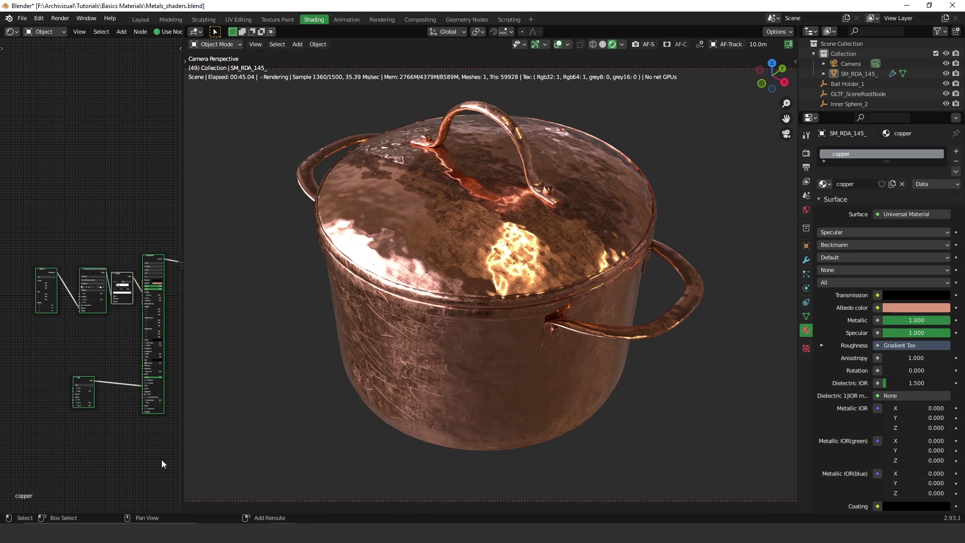
key("shift+d")
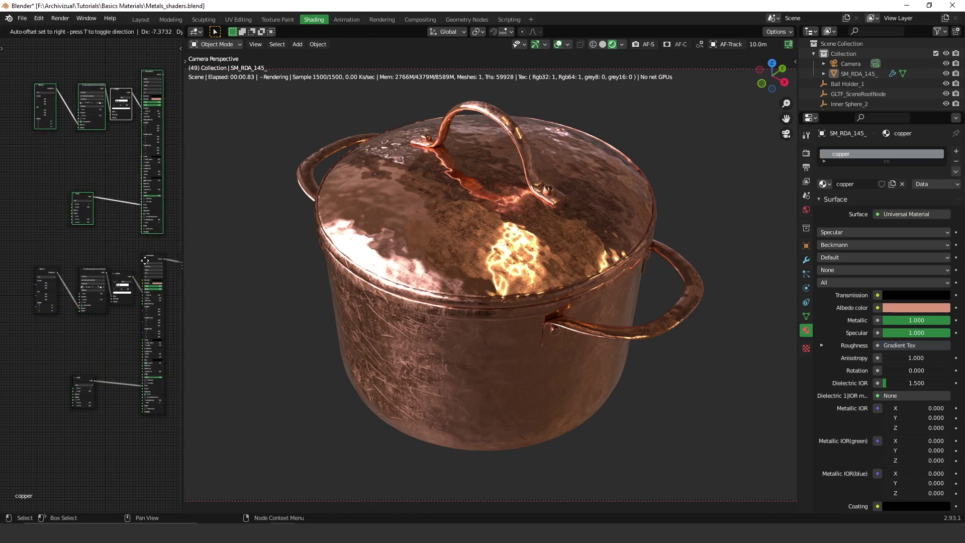
left_click(144, 266)
scroll(123, 302, "right", 3, "ctrl")
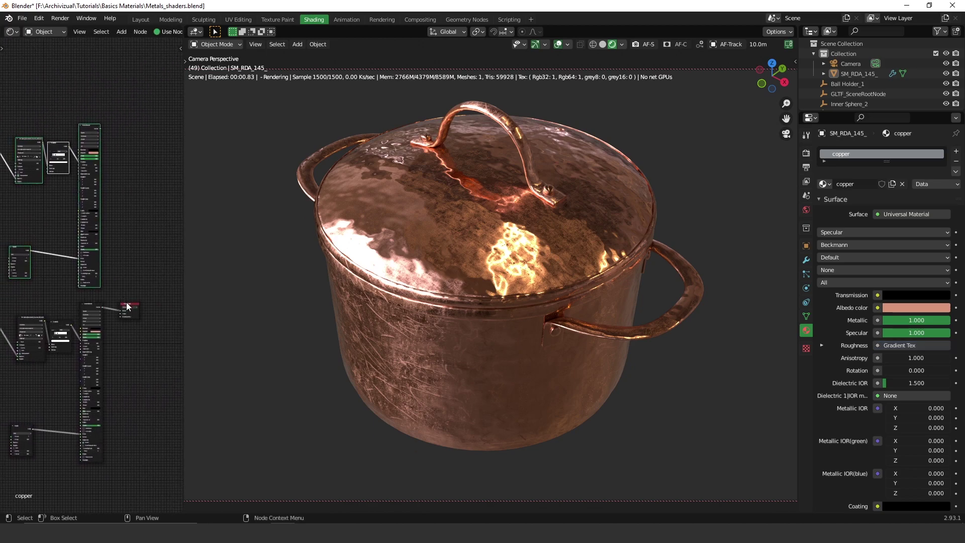
left_click_drag(126, 306, 149, 305)
Add a Mix Material node through the add-node search.
key("shift+a")
left_click(123, 253)
type("mix")
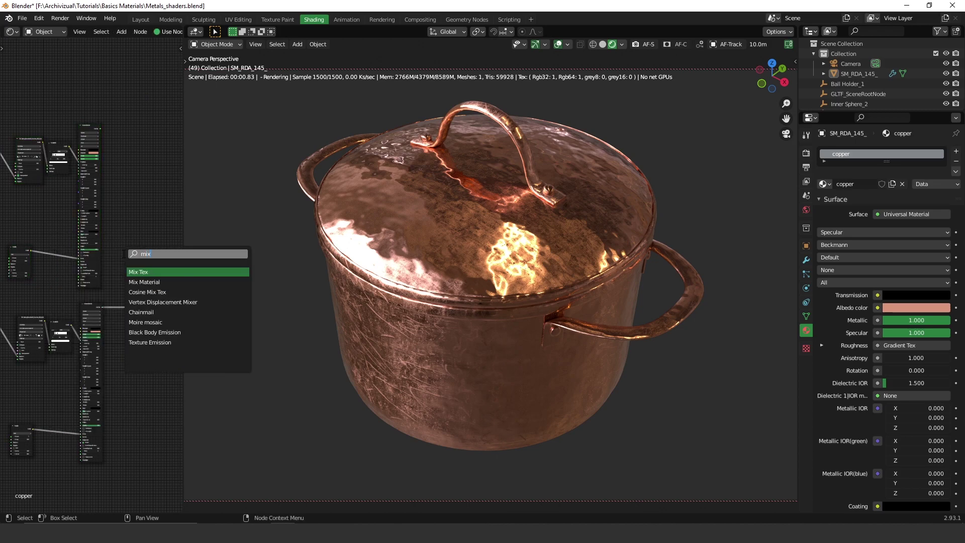
left_click(153, 291)
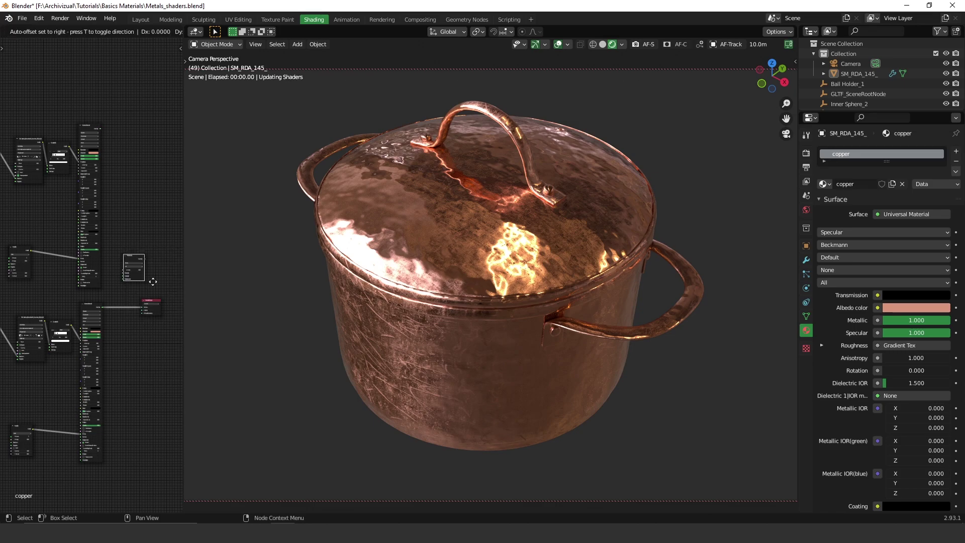
left_click(141, 286)
scroll(143, 286, "up", 4)
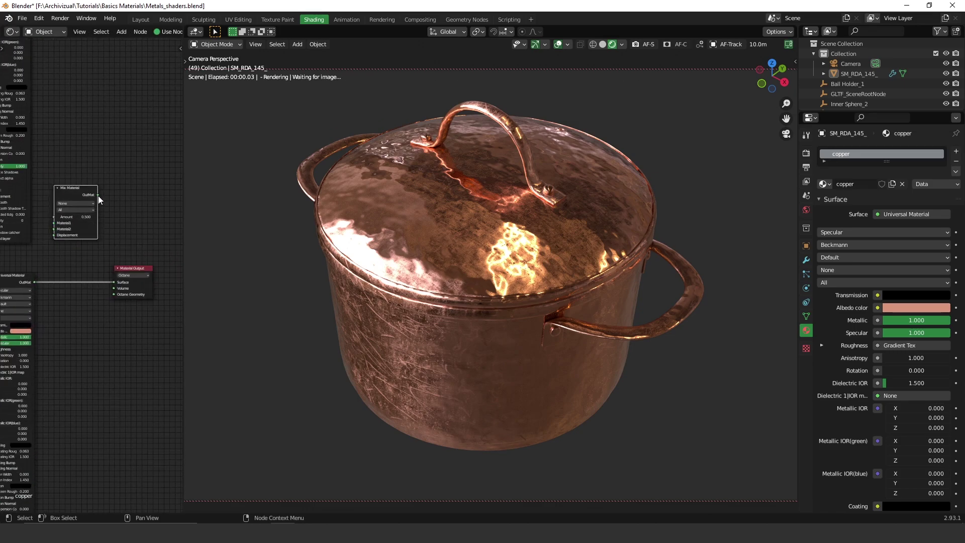
Link Mix Material to the output Surface, with the two copper materials into Material1 and Material2.
left_click_drag(97, 195, 115, 282)
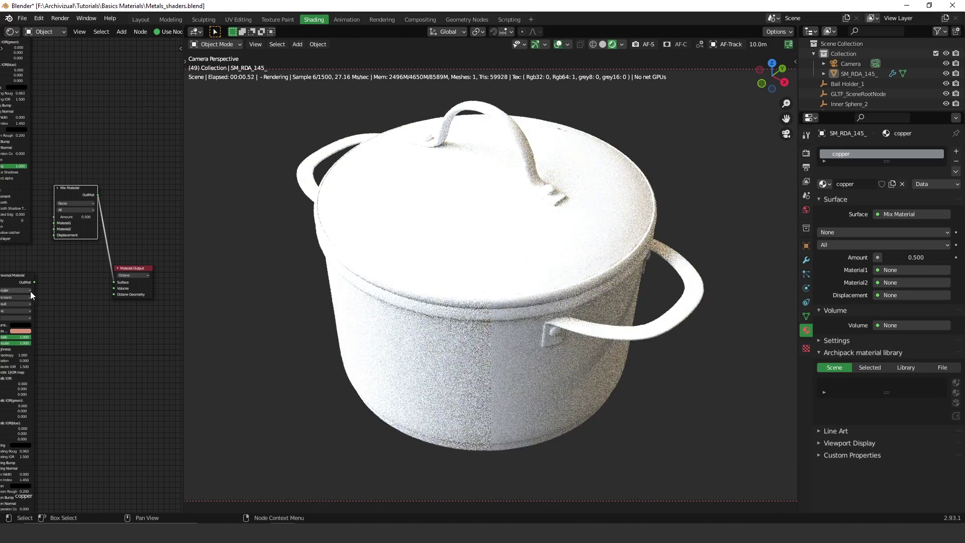
left_click(34, 283)
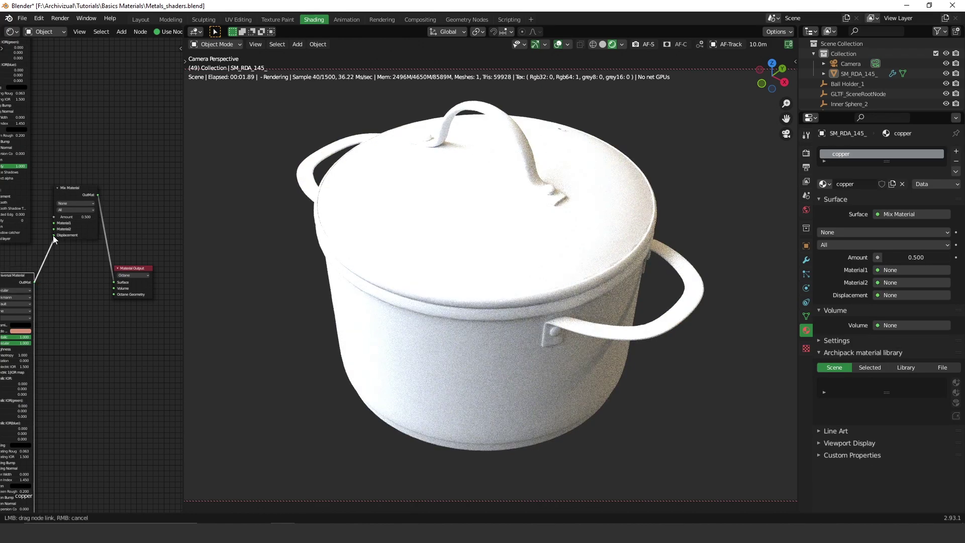
left_click_drag(53, 235, 56, 229)
key("Home")
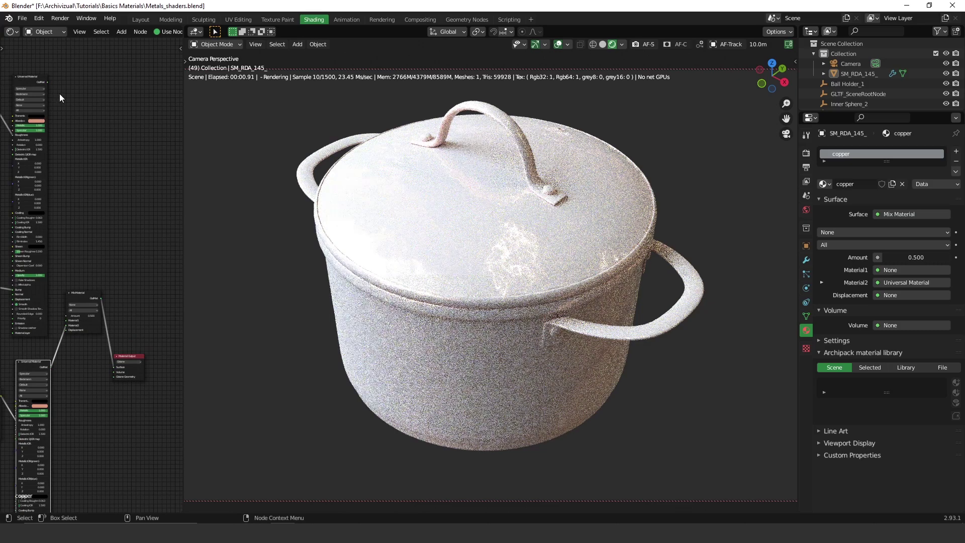
left_click_drag(46, 82, 82, 314)
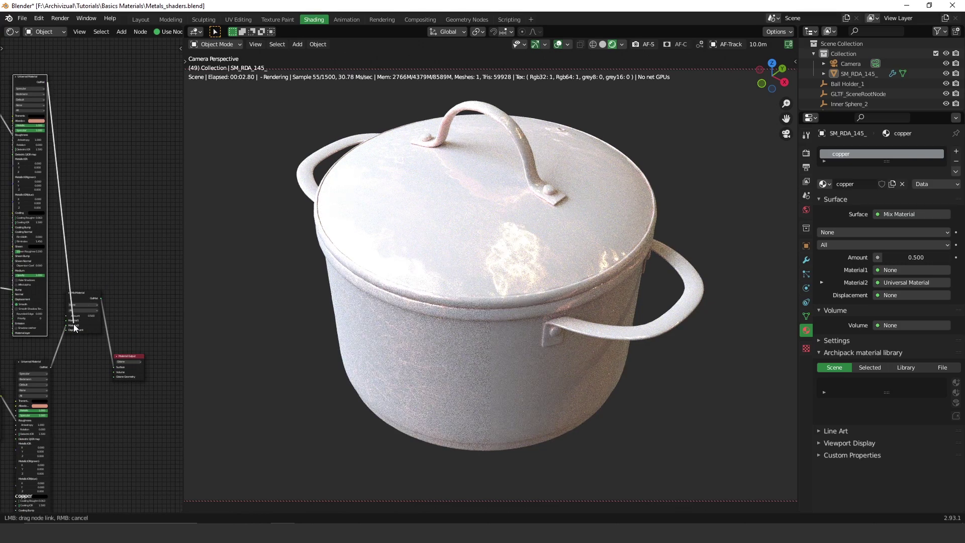
left_click_drag(73, 323, 66, 320)
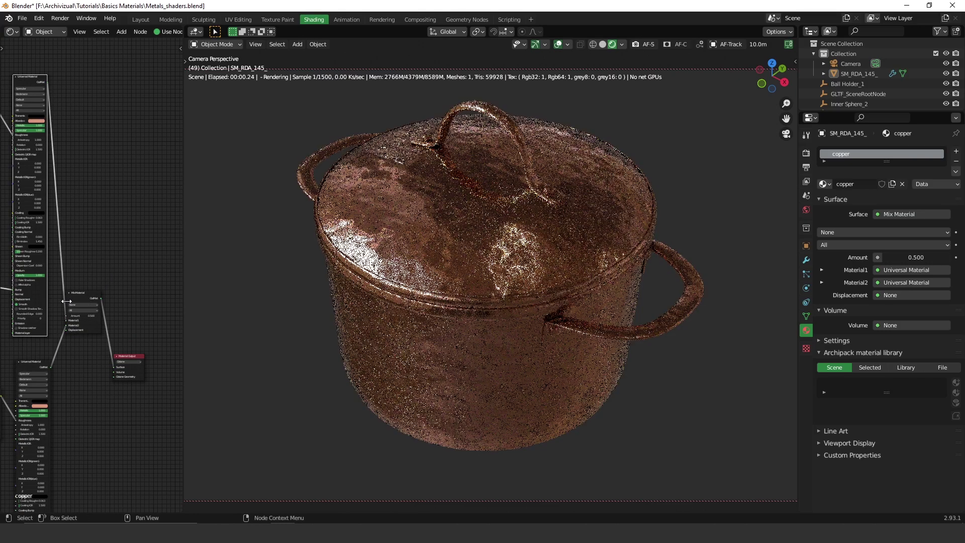
scroll(68, 301, "up", 3)
key("shift+a")
Add a Noise Tex node and connect its OutTex to the Mix Material Amount.
left_click(135, 225)
type("noi")
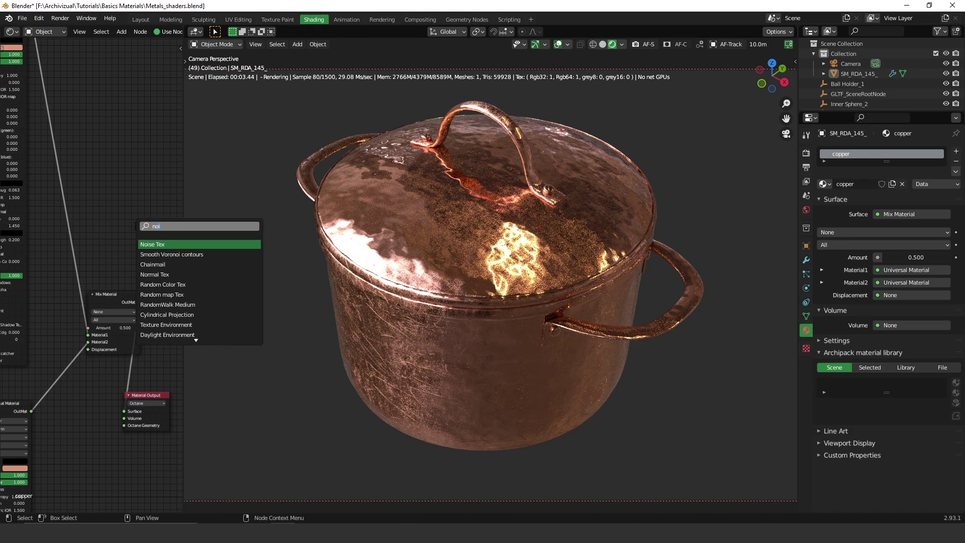
key("Return")
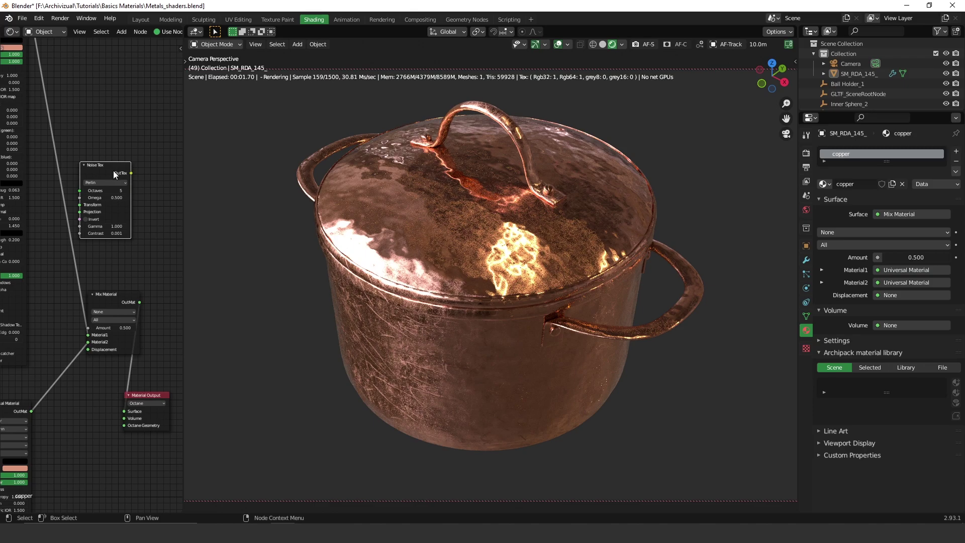
left_click_drag(131, 174, 115, 314)
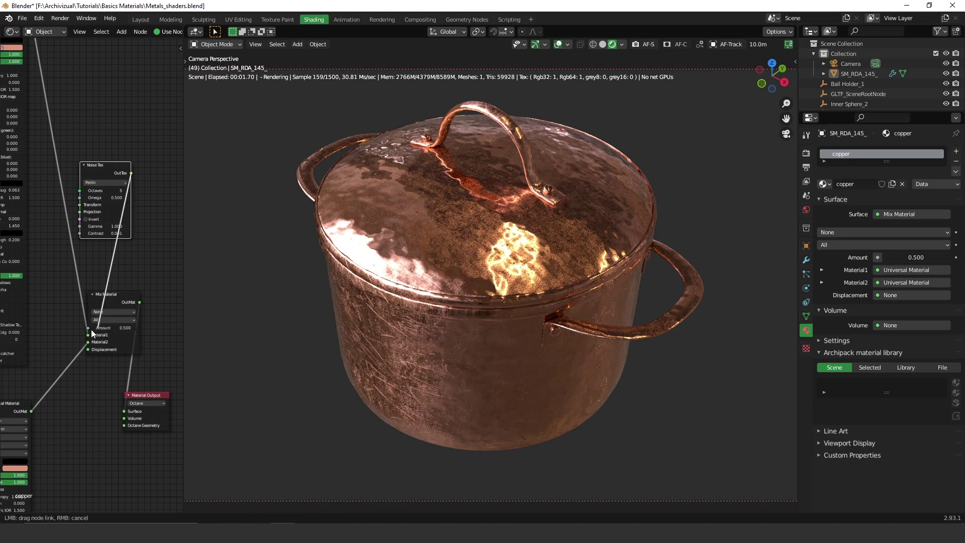
left_click_drag(90, 333, 88, 328)
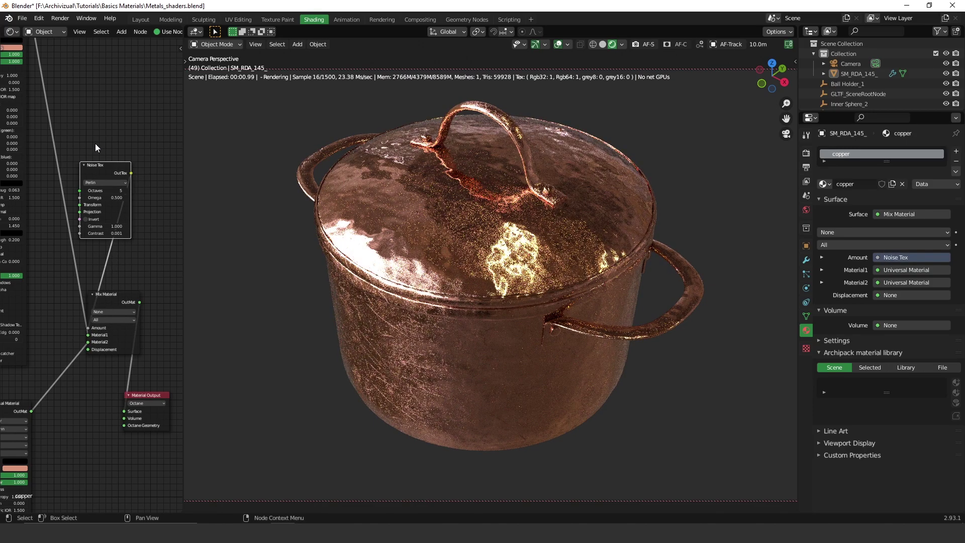
middle_click_drag(119, 88, 130, 184)
Make the Universal Material albedo red and raise the noise contrast to 5.701.
middle_click_drag(75, 140, 111, 148)
scroll(94, 184, "up", 3)
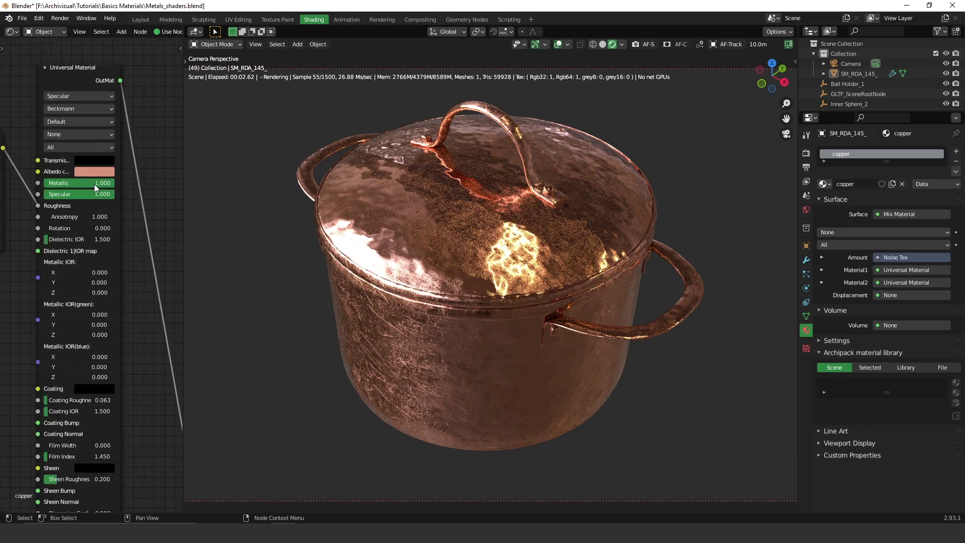
left_click(93, 171)
left_click(128, 99)
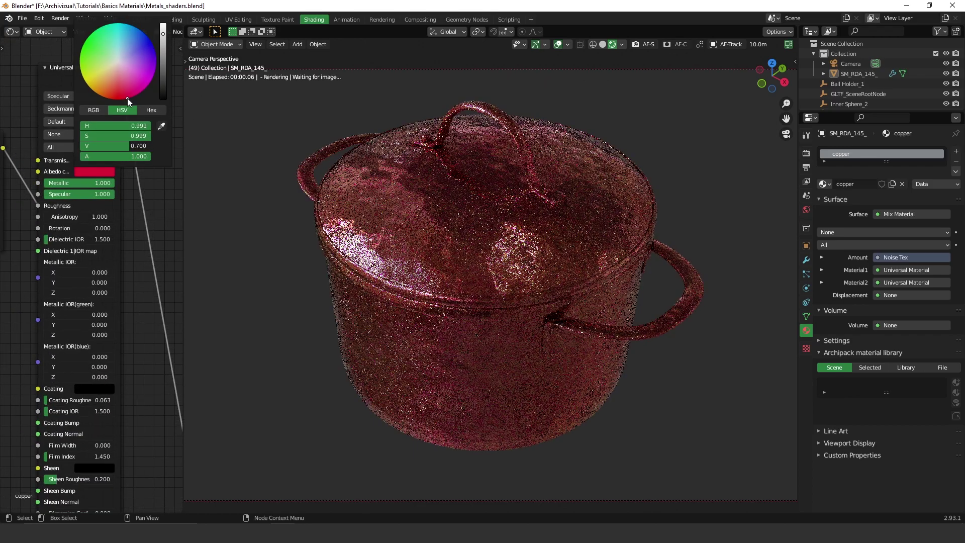
left_click_drag(127, 99, 125, 99)
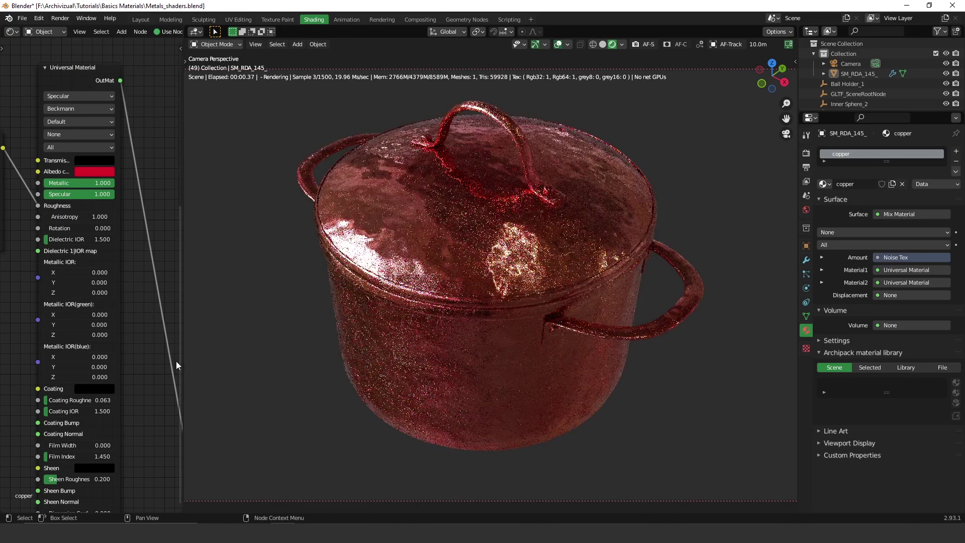
middle_click_drag(165, 311, 96, 211)
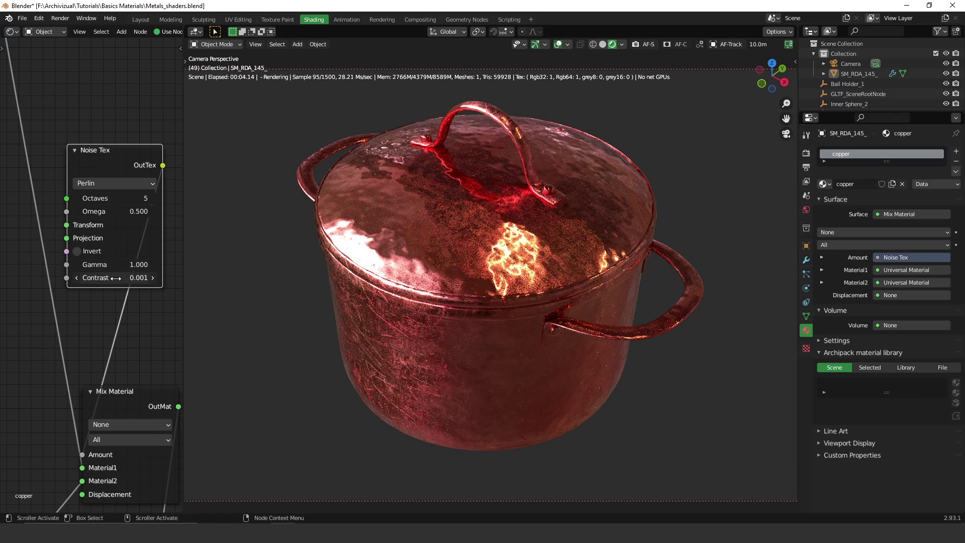
left_click_drag(130, 278, 181, 276)
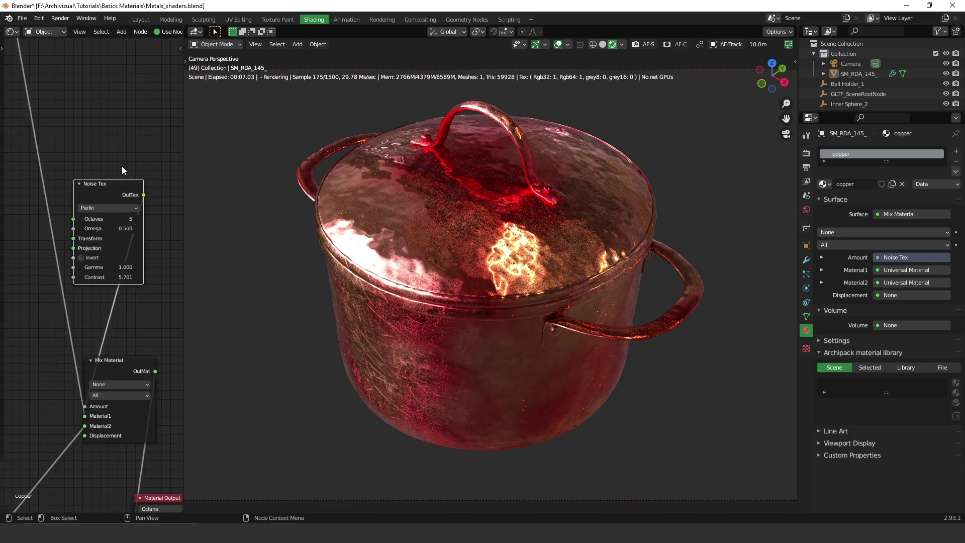
scroll(122, 166, "down", 3)
Change the albedo from red to copper, lowering V from 0.700 to 0.645.
middle_click_drag(82, 103, 147, 193)
scroll(94, 200, "up", 1)
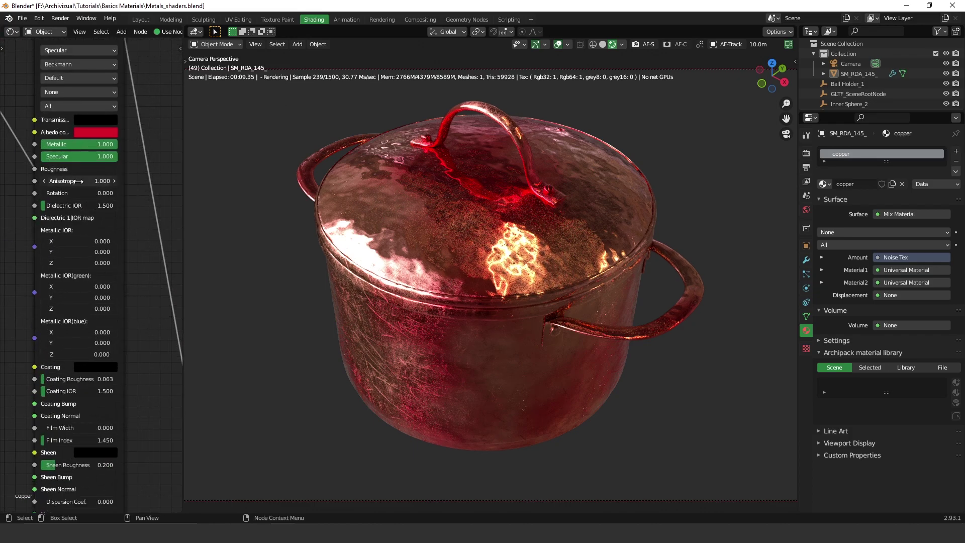
scroll(129, 230, "up", 2)
scroll(145, 224, "up", 1)
left_click(146, 223)
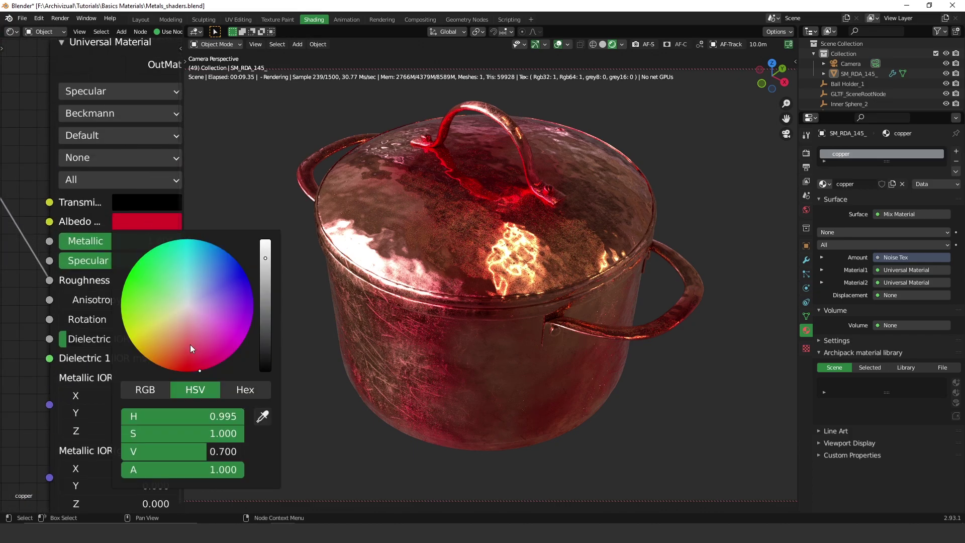
left_click_drag(181, 342, 177, 341)
mouse_move(264, 260)
left_mouse_down()
mouse_move(302, 315)
mouse_move(306, 283)
left_mouse_up()
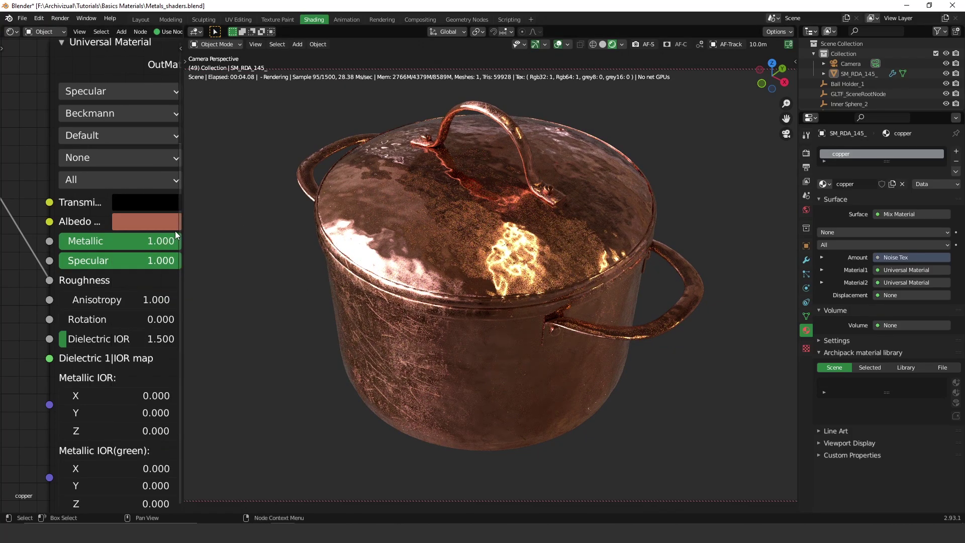
scroll(146, 277, "down", 1)
scroll(145, 277, "down", 1)
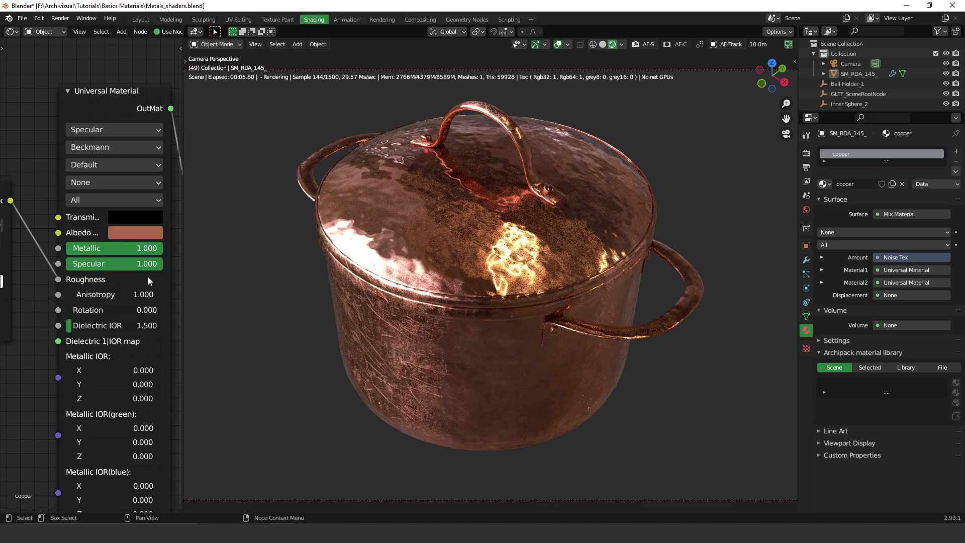
middle_click_drag(148, 277, 111, 228)
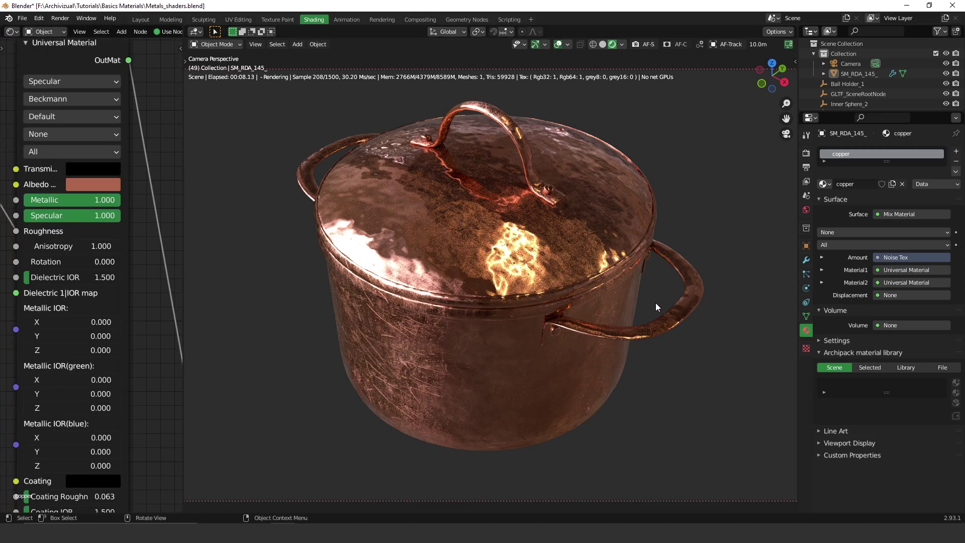
mouse_move(654, 303)
middle_mouse_down()
mouse_move(565, 293)
mouse_move(485, 262)
mouse_move(646, 271)
mouse_move(678, 259)
mouse_move(428, 299)
mouse_move(541, 228)
mouse_move(563, 298)
mouse_move(267, 298)
middle_mouse_up()
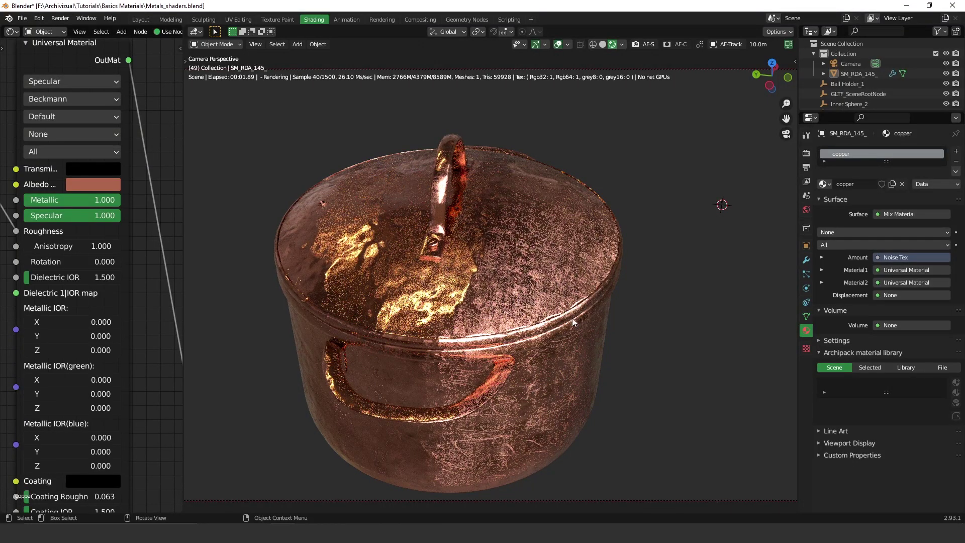
middle_click_drag(434, 352, 532, 302, "shift")
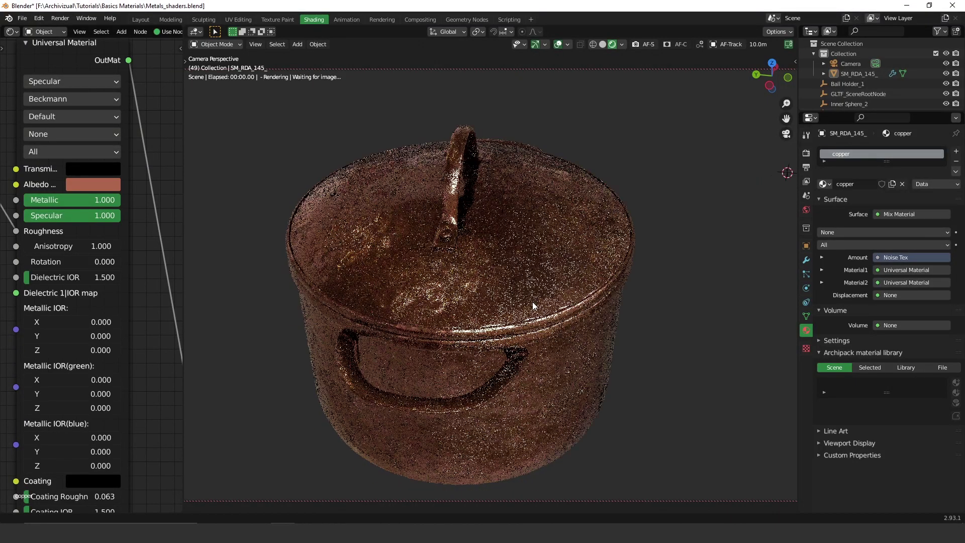
scroll(142, 321, "down", 2)
scroll(141, 320, "down", 1)
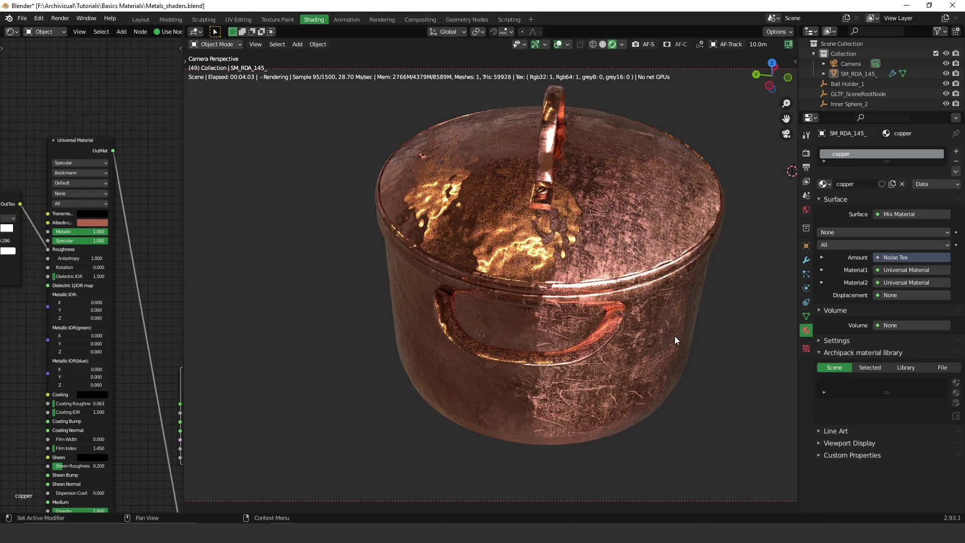
scroll(339, 302, "up", 3)
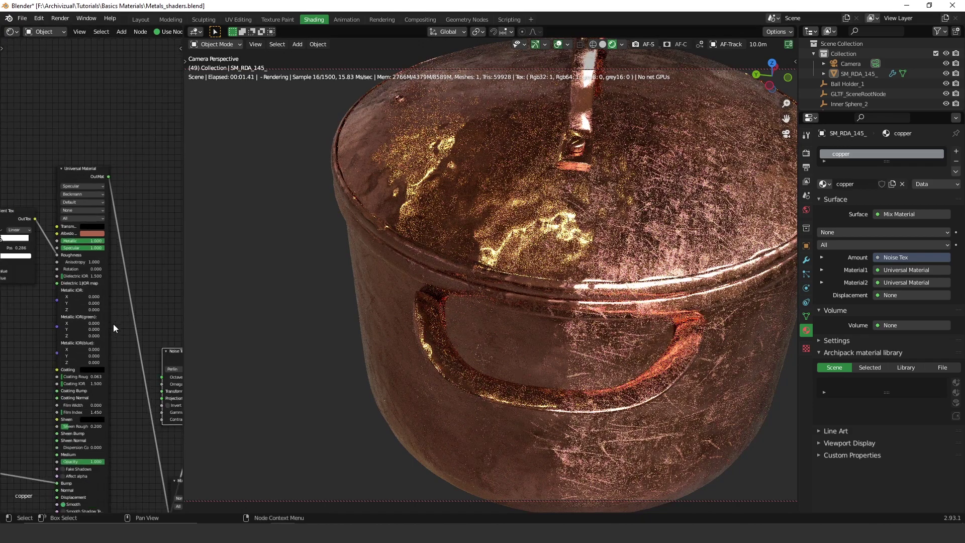
Remove the Gradient Tex link from the Roughness socket, leaving roughness at 0.475.
mouse_move(109, 333)
middle_mouse_down()
mouse_move(134, 212)
mouse_move(95, 319)
middle_mouse_up()
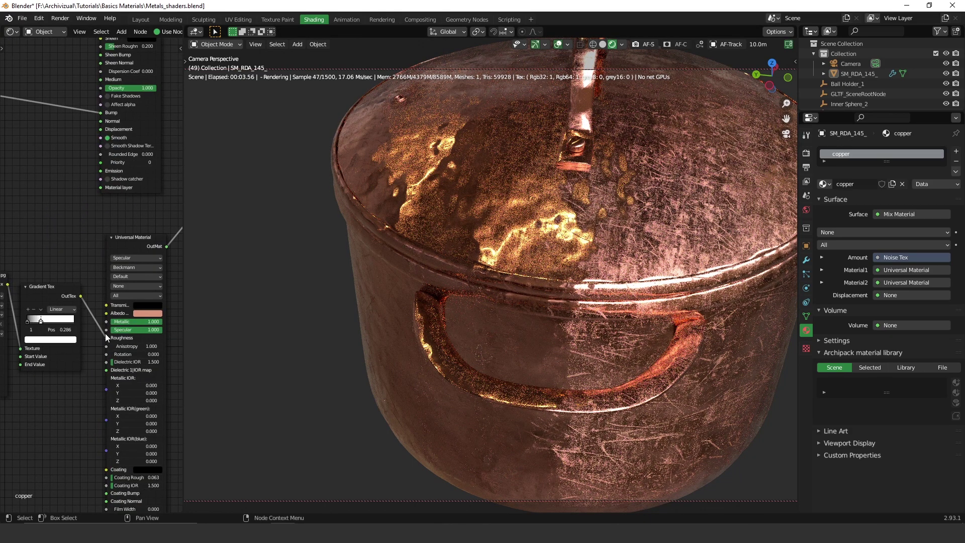
left_click_drag(108, 337, 93, 336)
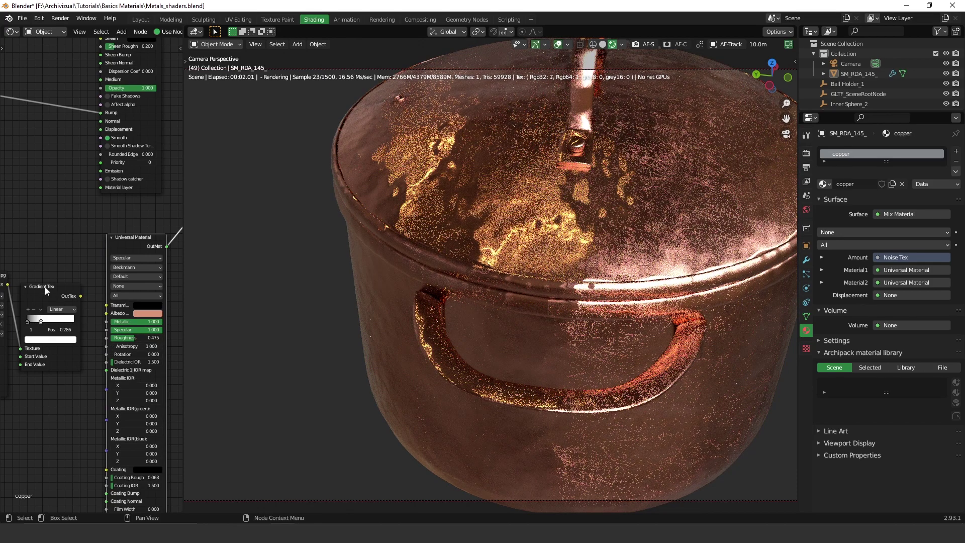
left_click_drag(129, 247, 118, 242)
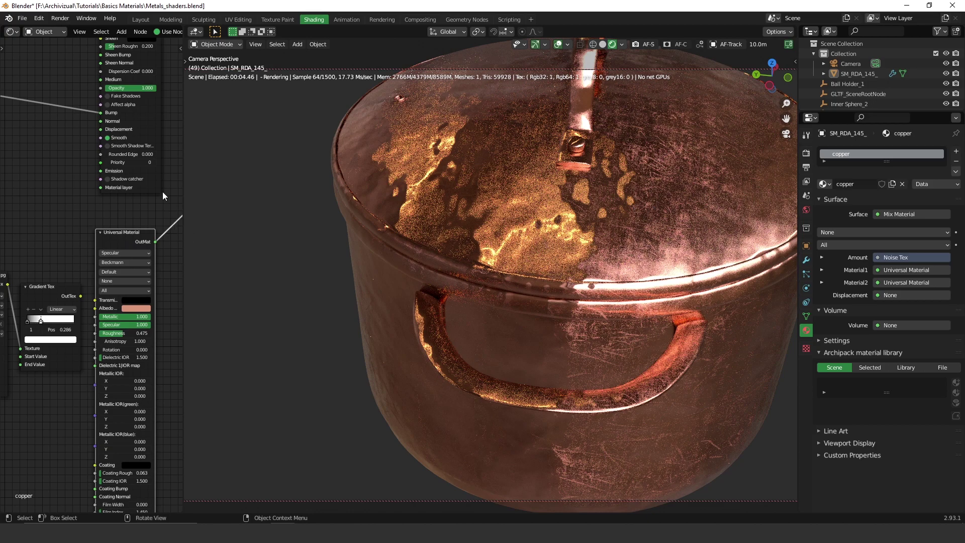
scroll(112, 345, "down", 5, "shift")
middle_click_drag(124, 229, 88, 238)
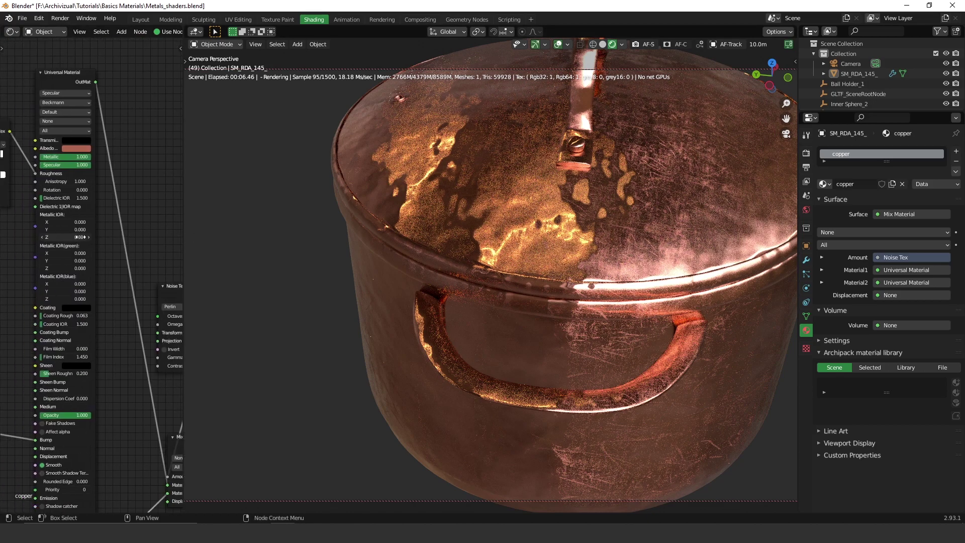
middle_click_drag(679, 355, 578, 356)
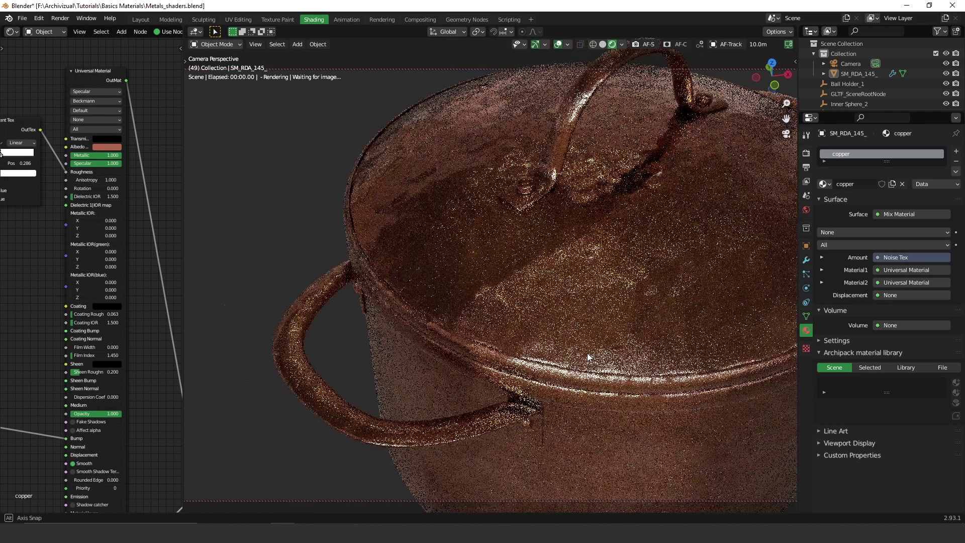
scroll(579, 355, "down", 4)
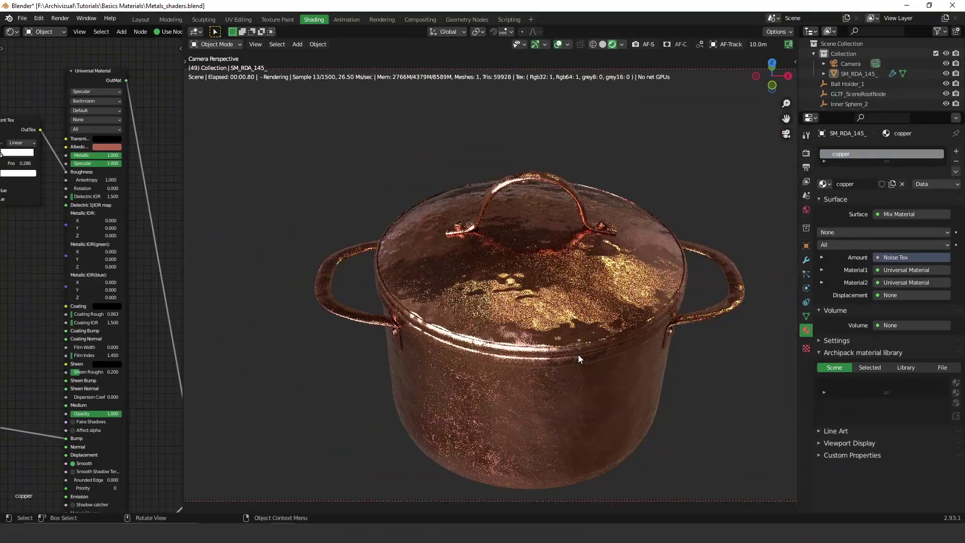
middle_click_drag(585, 368, 447, 354)
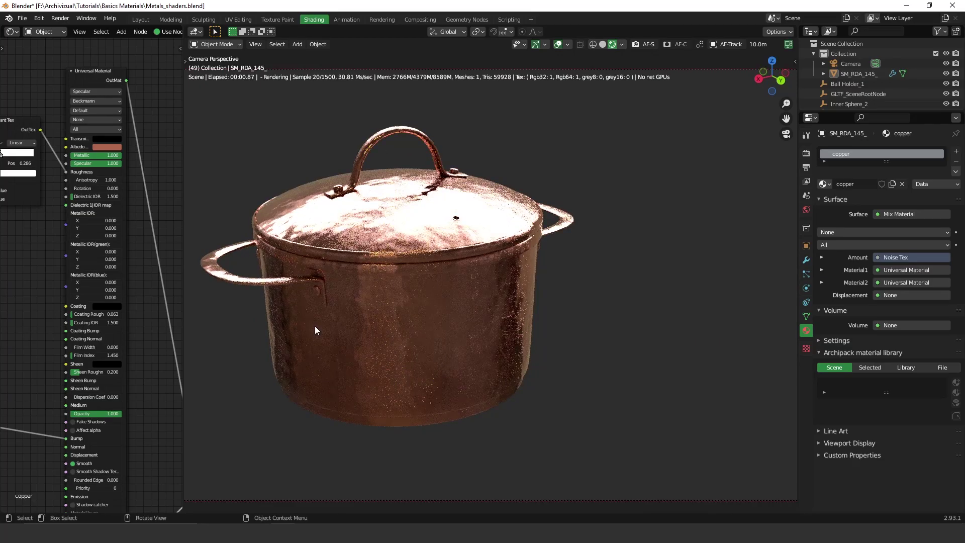
middle_click_drag(315, 326, 379, 294)
scroll(379, 294, "up", 3)
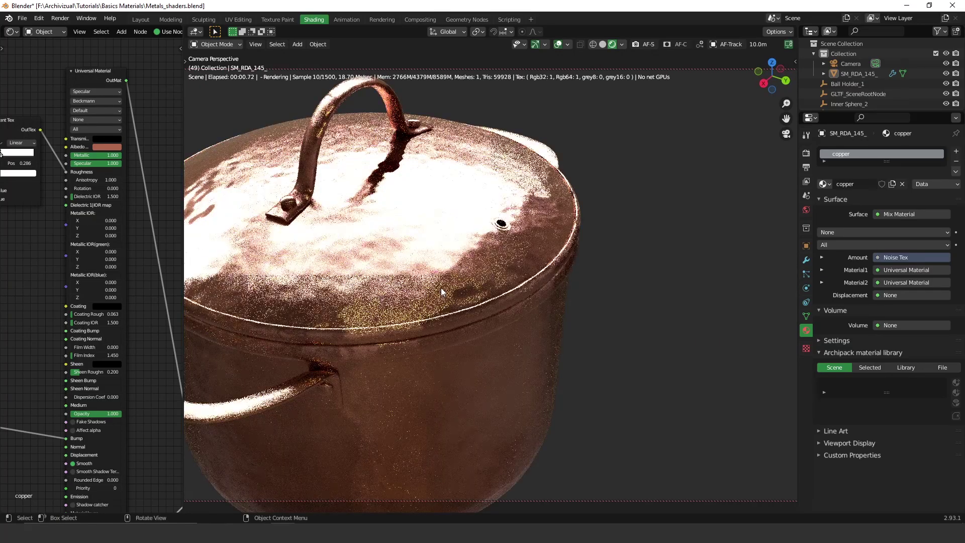
middle_click_drag(401, 253, 619, 340)
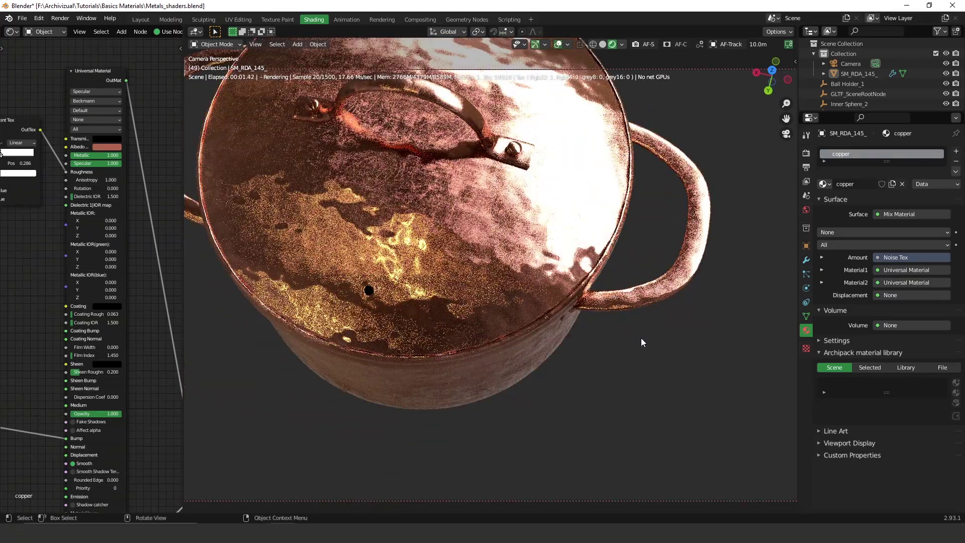
mouse_move(680, 384)
middle_mouse_down()
mouse_move(576, 357)
mouse_move(578, 340)
mouse_move(559, 362)
middle_mouse_up()
scroll(559, 364, "down", 1)
scroll(559, 364, "down", 1)
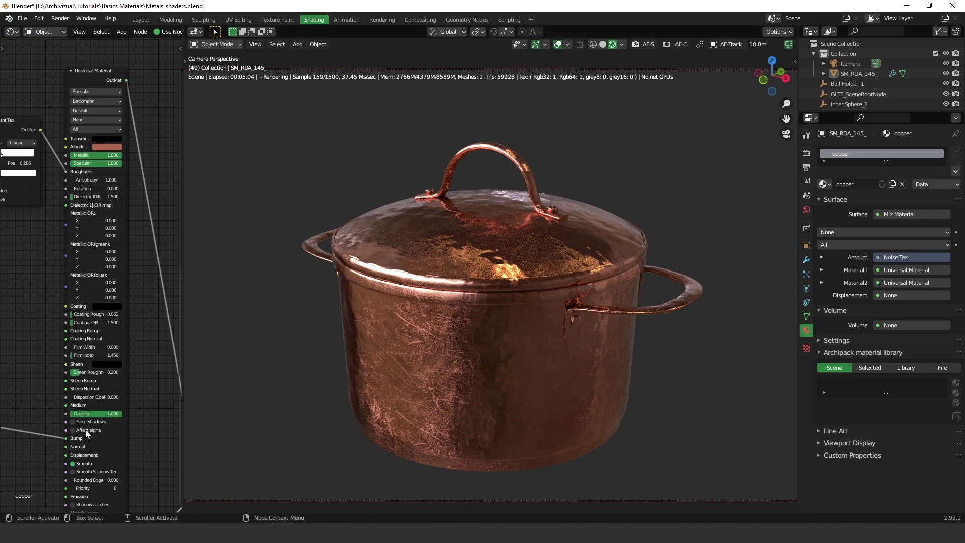
scroll(95, 259, "down", 3, "shift")
scroll(95, 361, "down", 3, "shift")
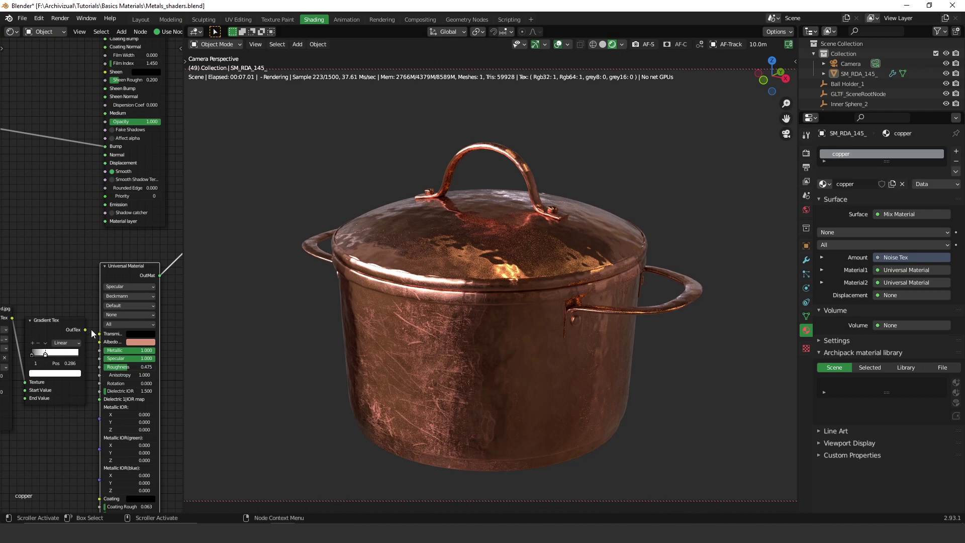